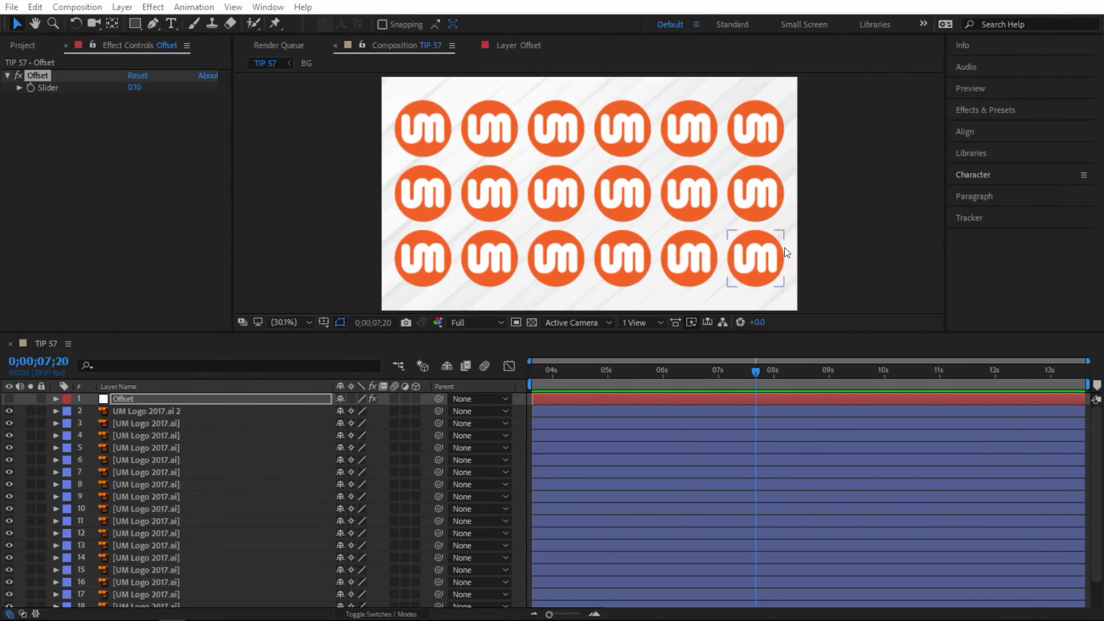
Set the Offset null's slider to 0.50 and preview the logos scaling in
drag(739, 376, 626, 381)
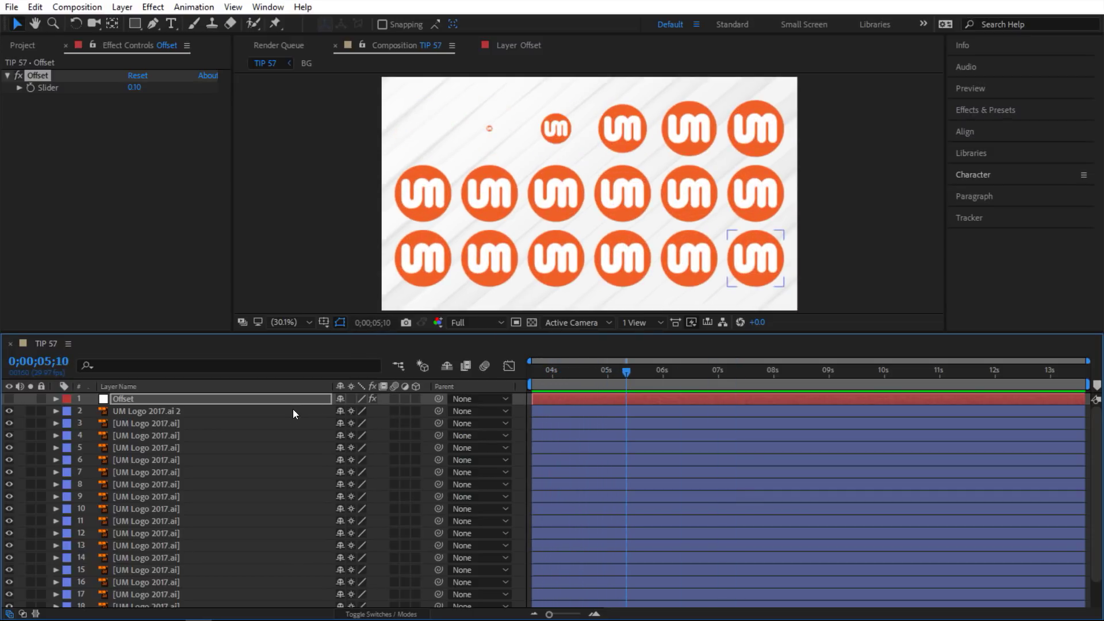
click(130, 402)
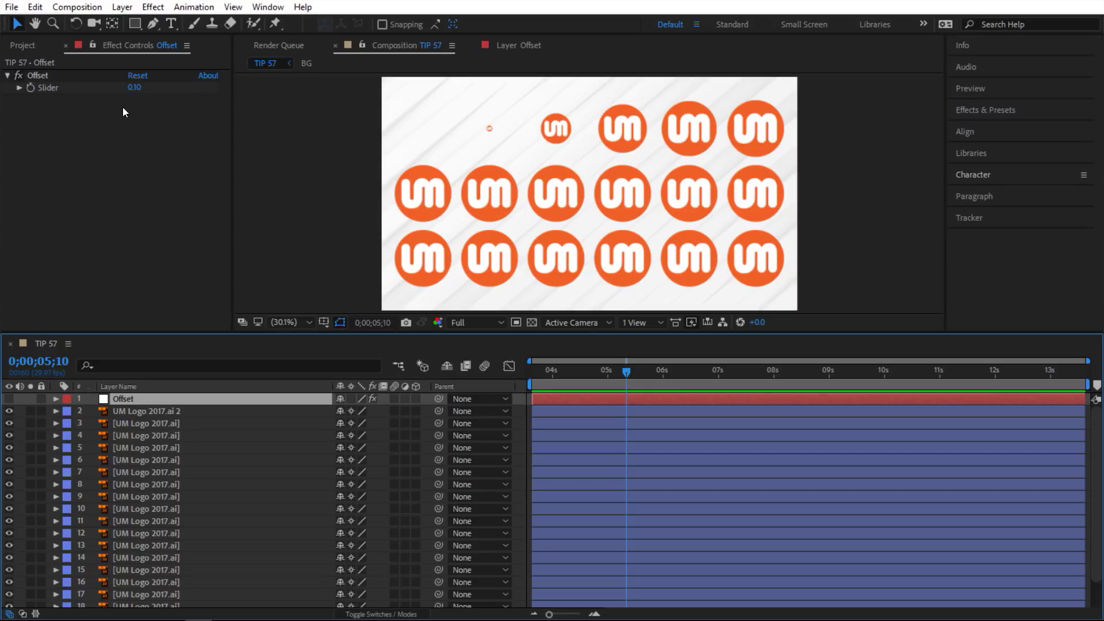
click(135, 88)
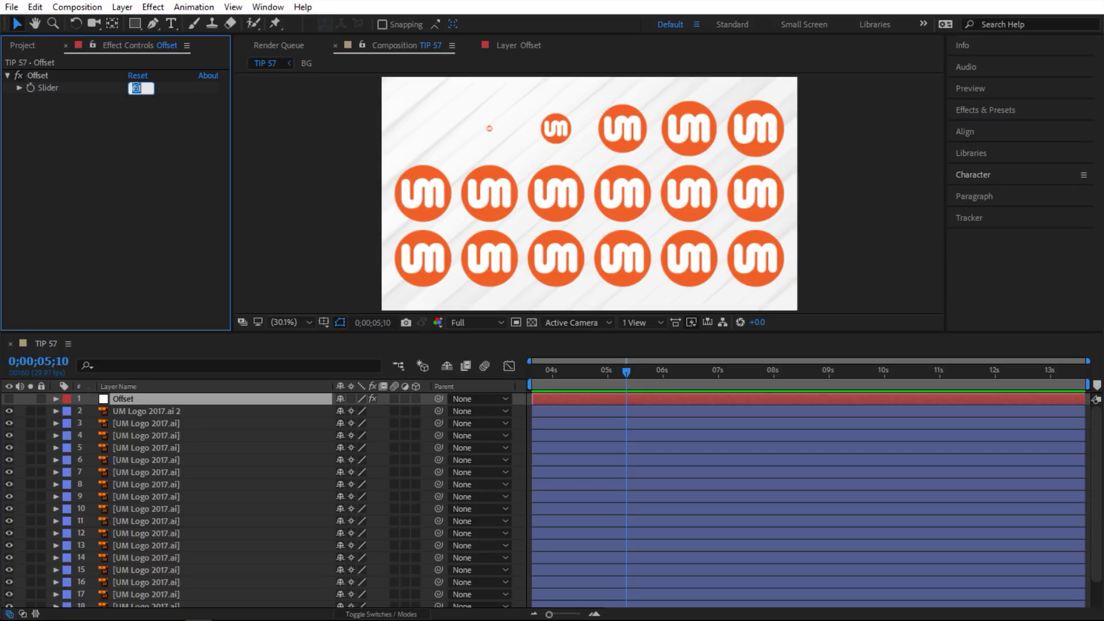
text(.5)
key(Return)
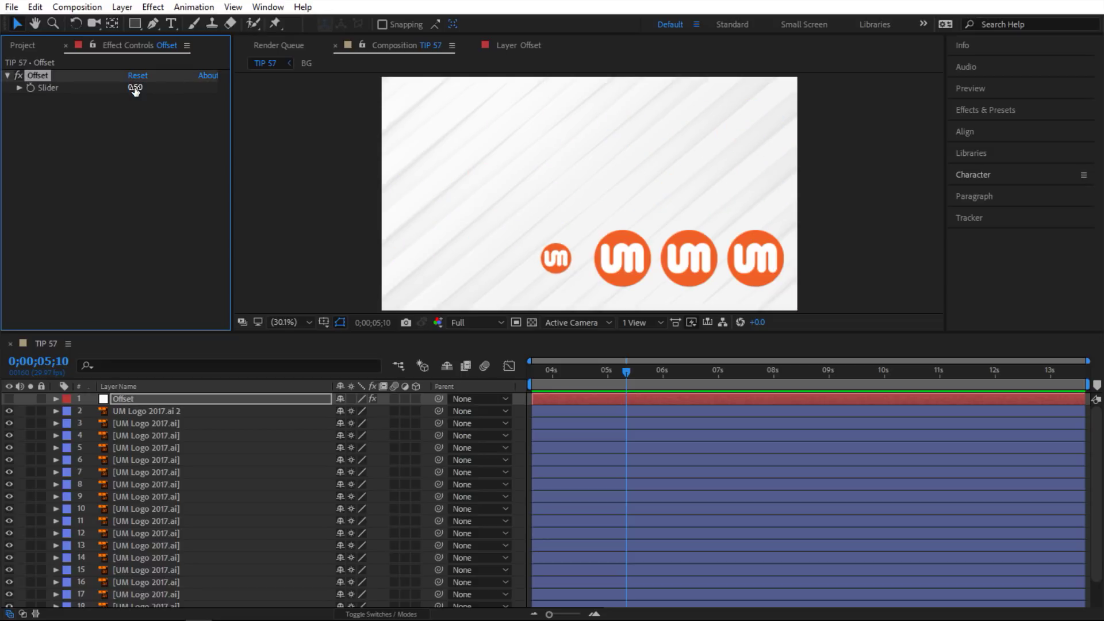
click(519, 378)
key(space)
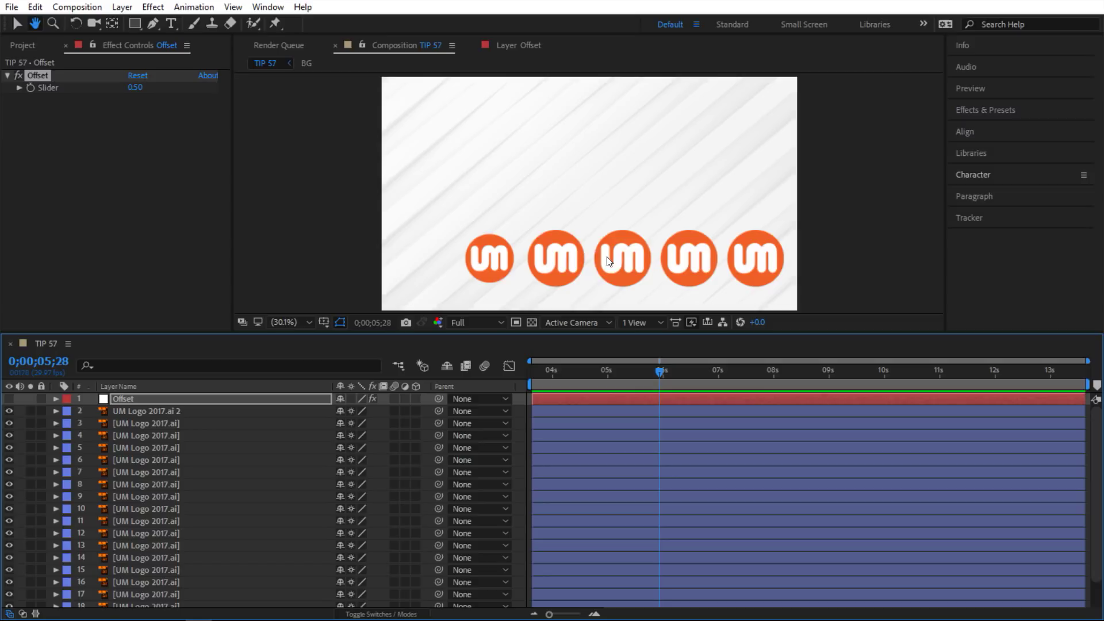
Lower the Offset slider to 0.05 and preview the animation again
click(135, 87)
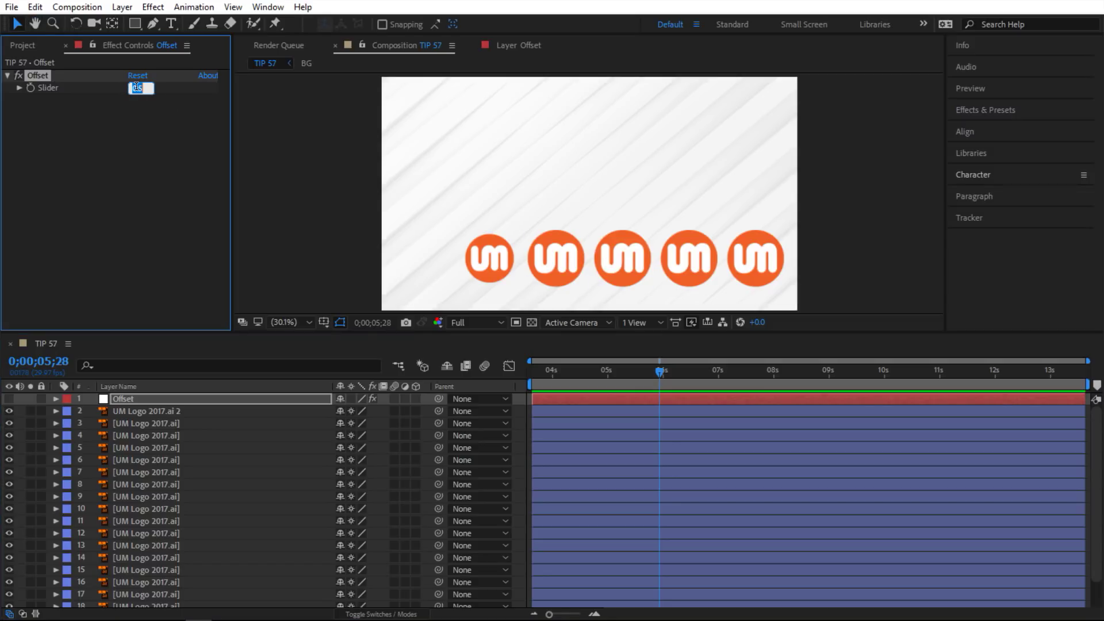
text(0.05)
key(Return)
click(571, 384)
key(space)
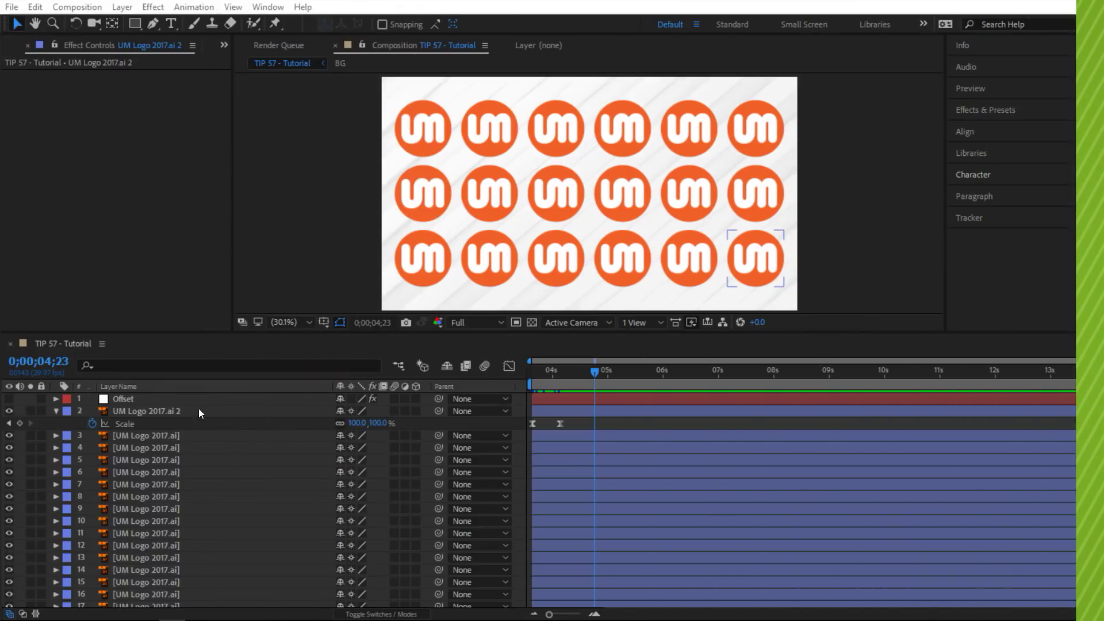
click(98, 401)
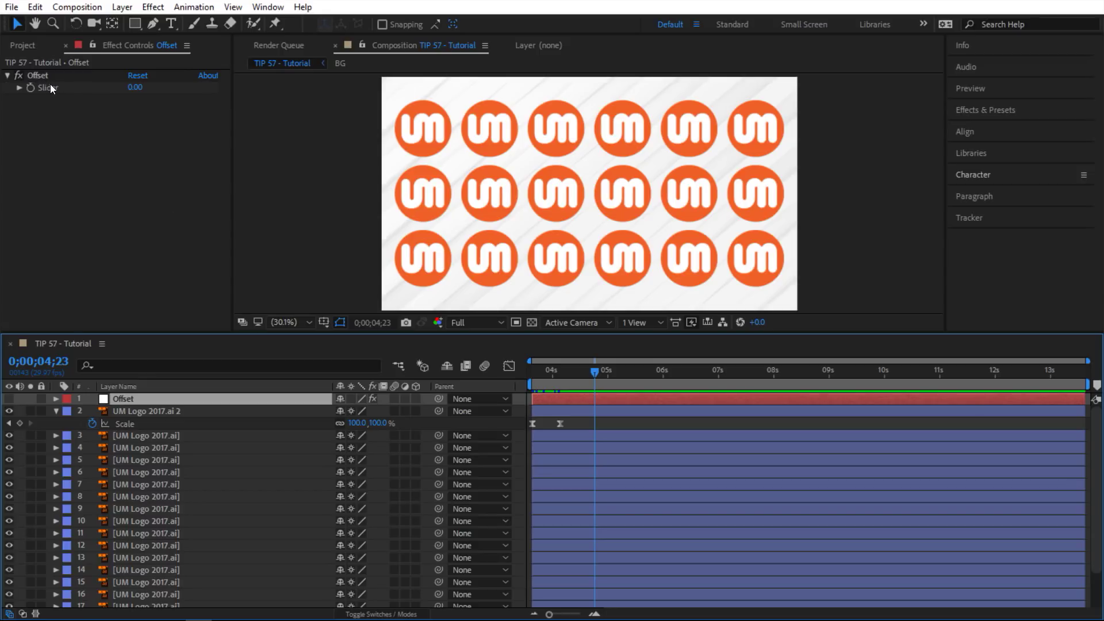
right_click(90, 134)
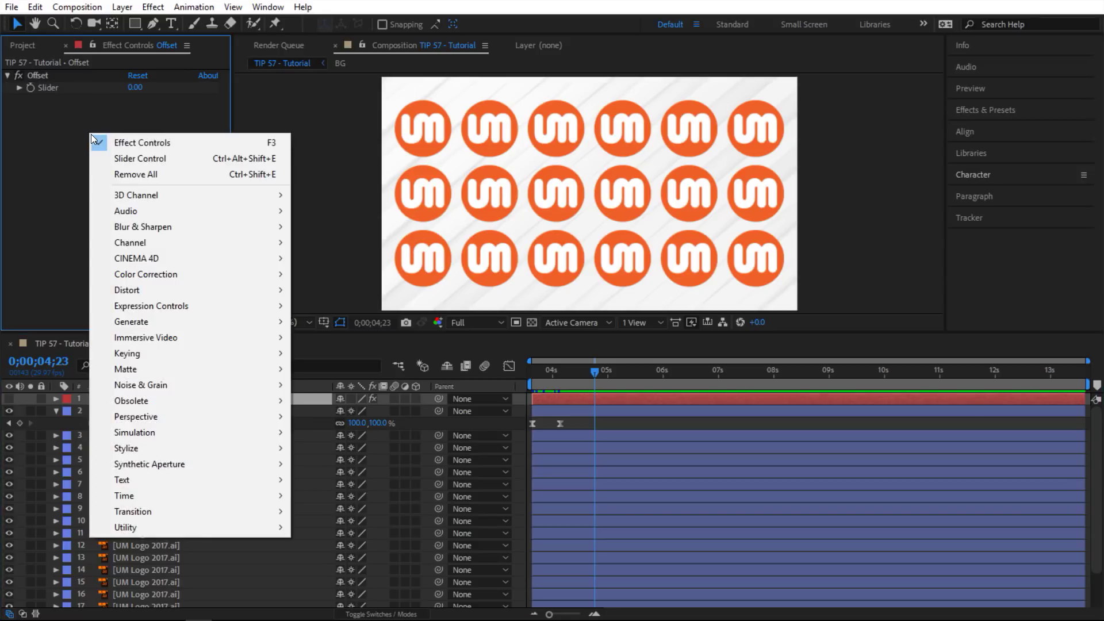
mouse_move(164, 307)
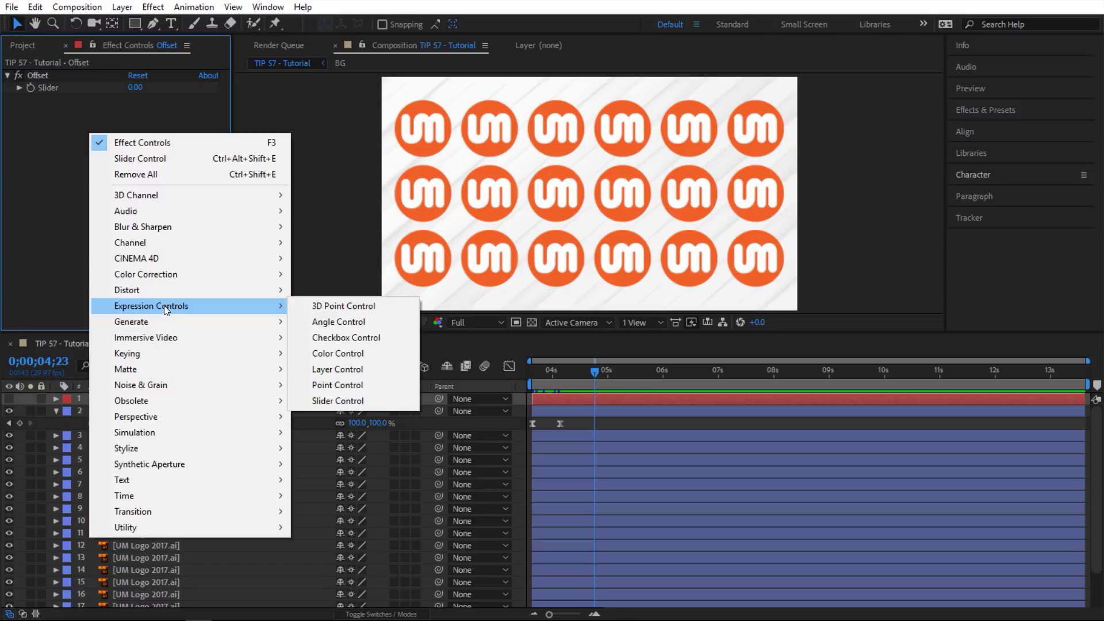
click(64, 300)
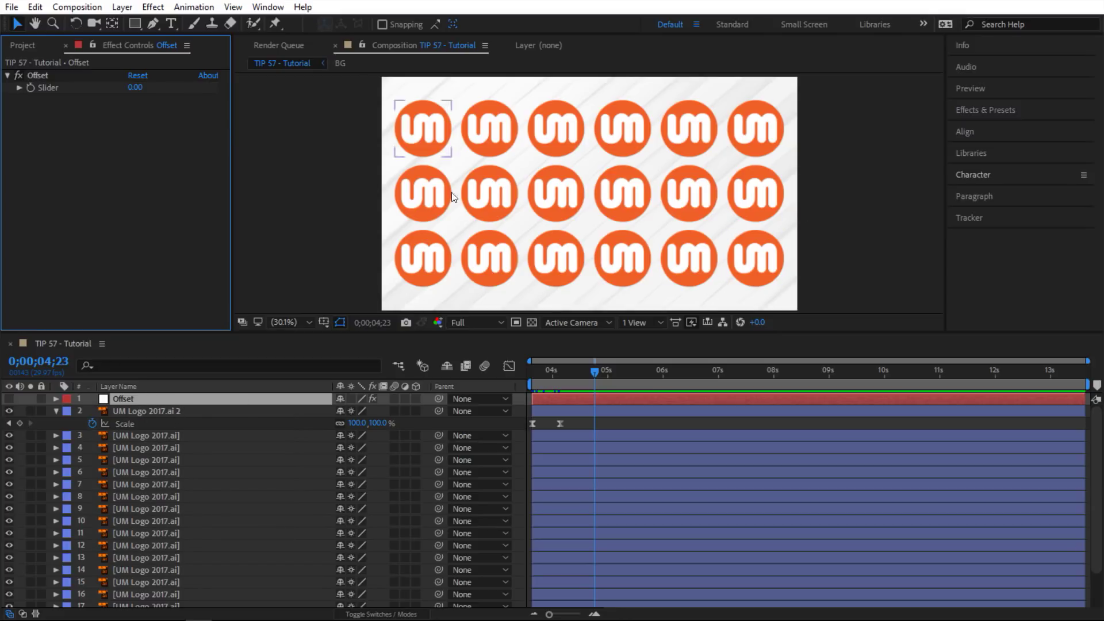
click(296, 410)
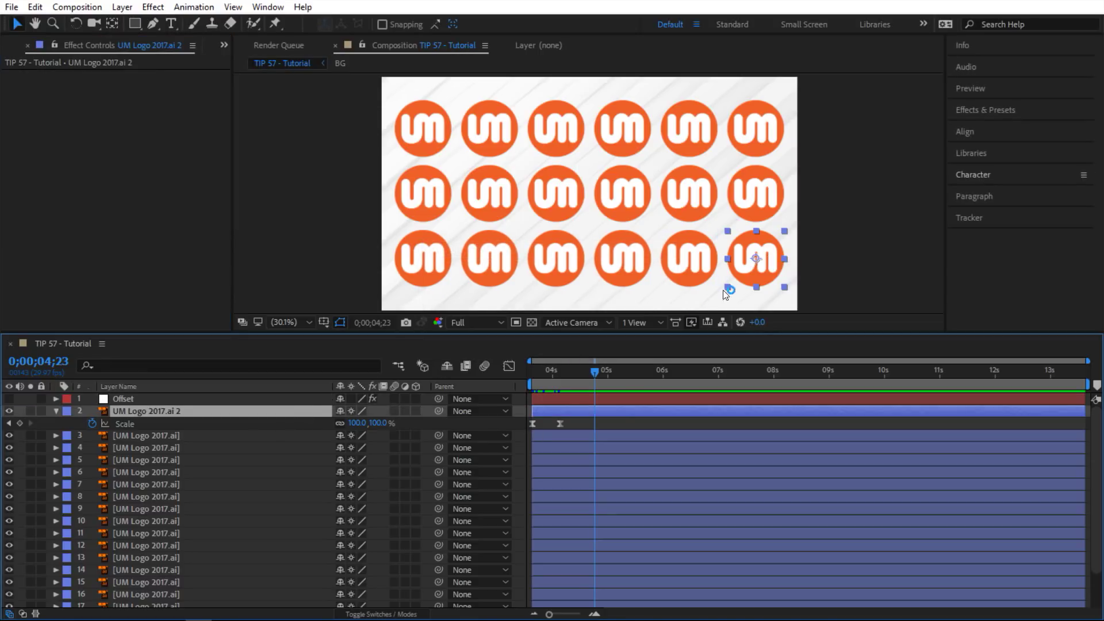
mouse_move(588, 374)
mouse_down()
mouse_move(526, 376)
mouse_move(594, 386)
mouse_up()
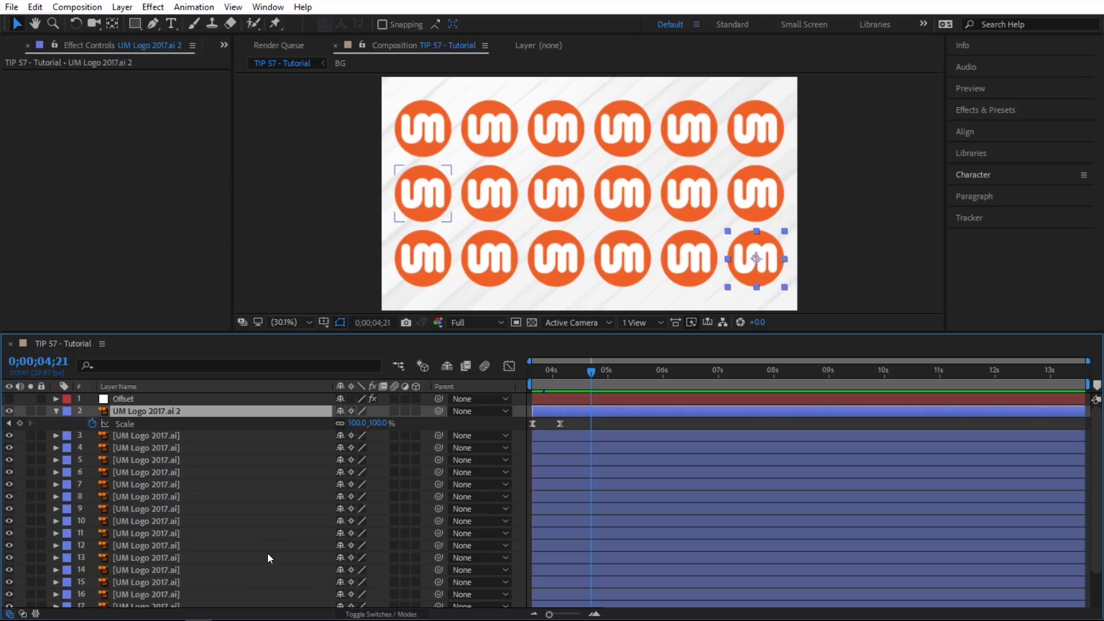
Pick-whip layer 3's Scale to the Scale of layer 'UM Logo 2017.ai 2'
click(696, 264)
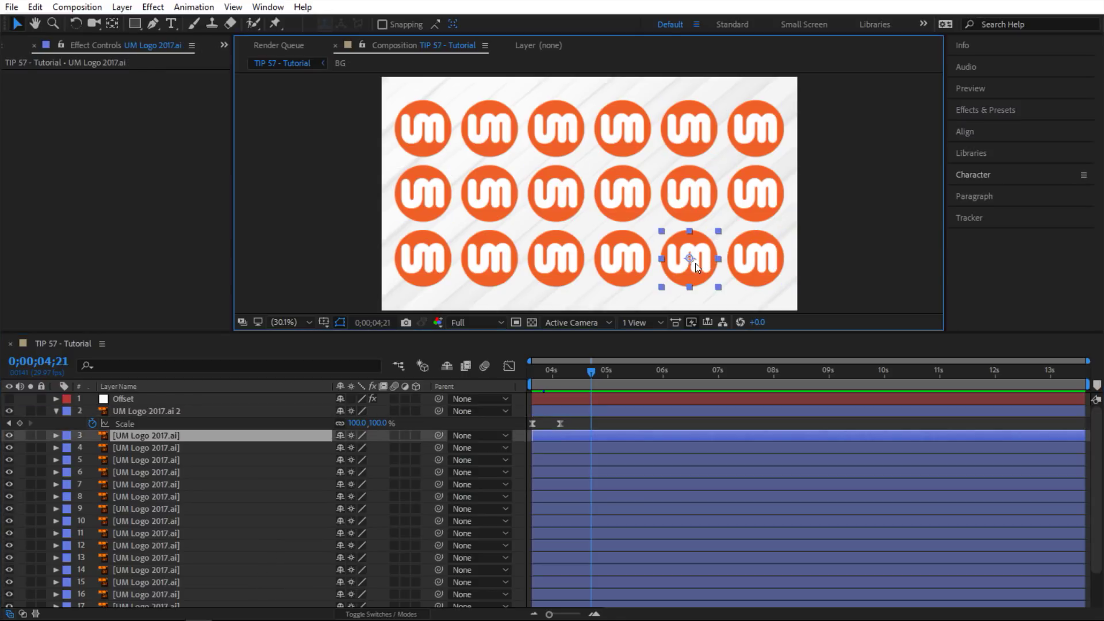
click(212, 434)
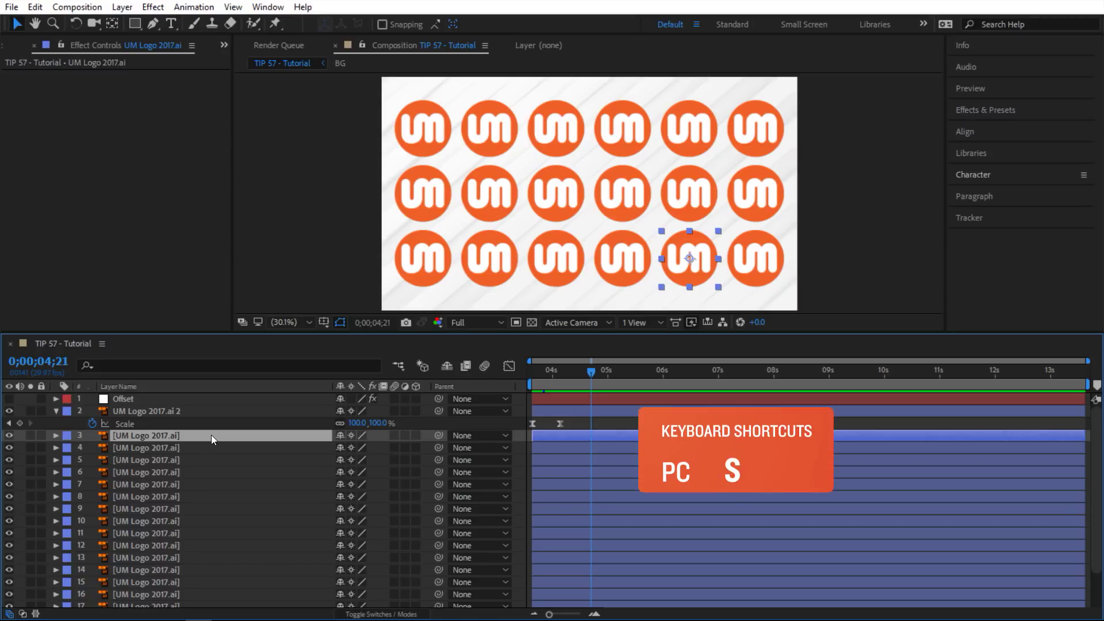
key(s)
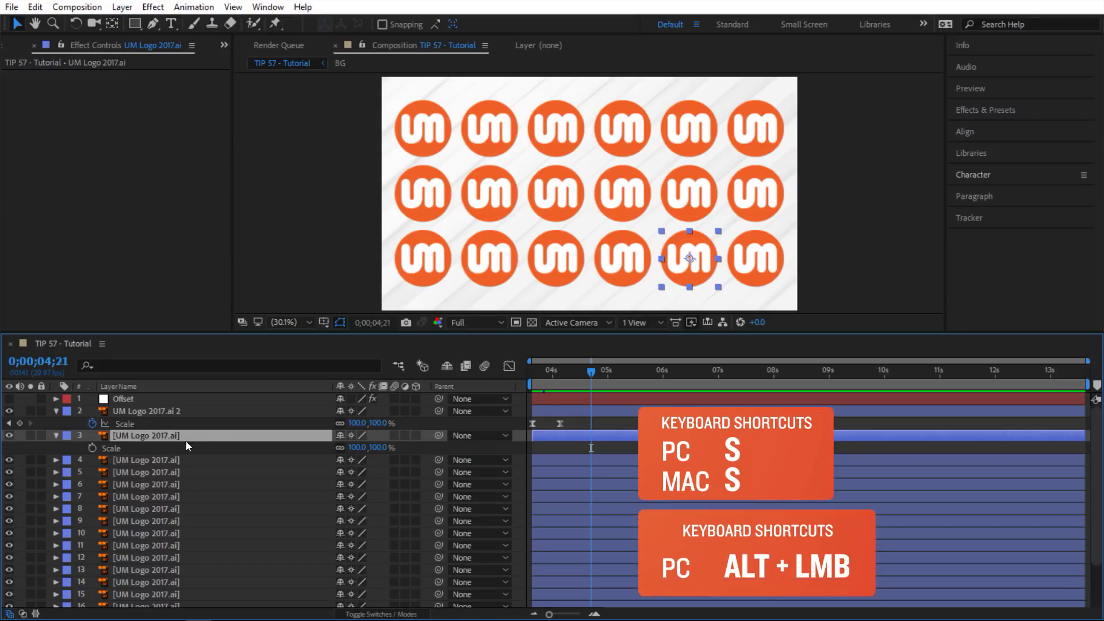
alt+click(92, 448)
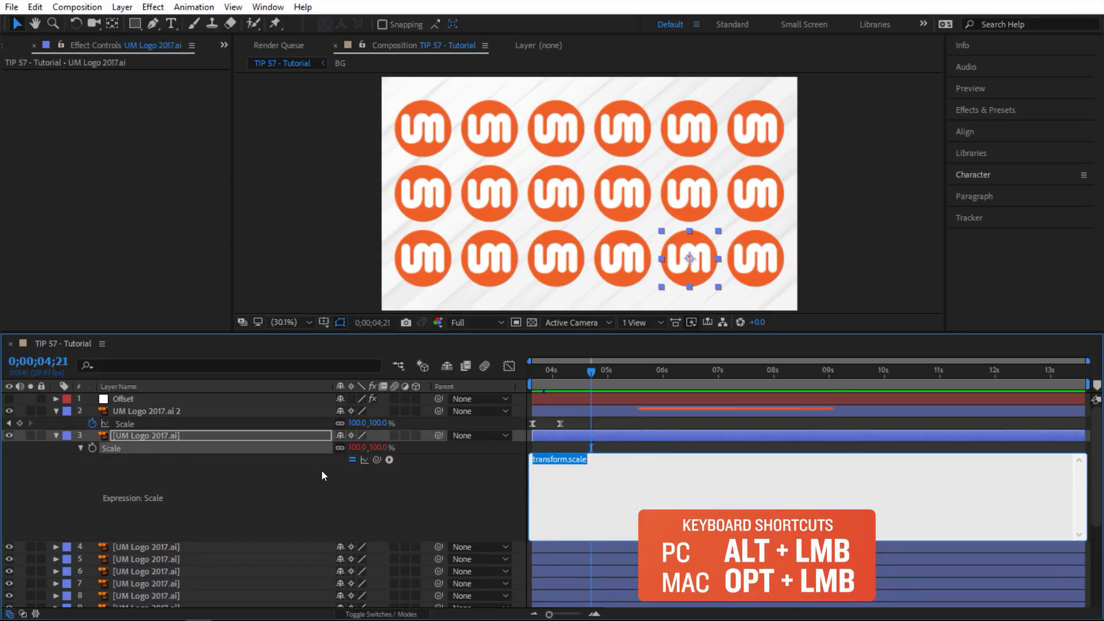
drag(376, 460, 189, 425)
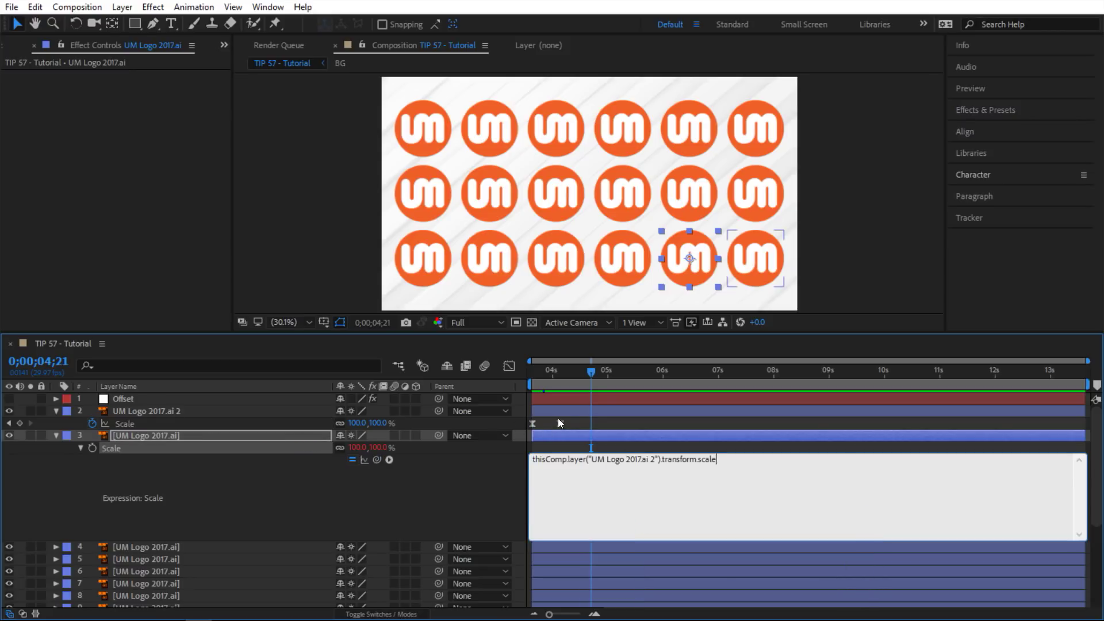
click(560, 420)
drag(564, 375, 692, 383)
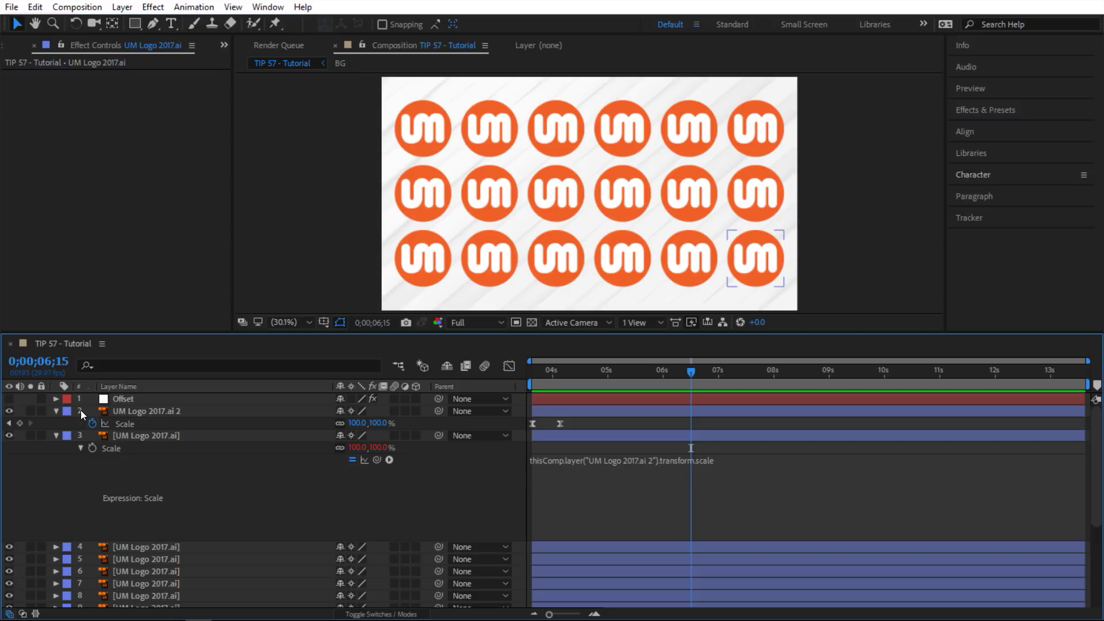
Replace the quoted layer name in layer 3's Scale expression with 2 and check the scaling
click(633, 461)
click(577, 458)
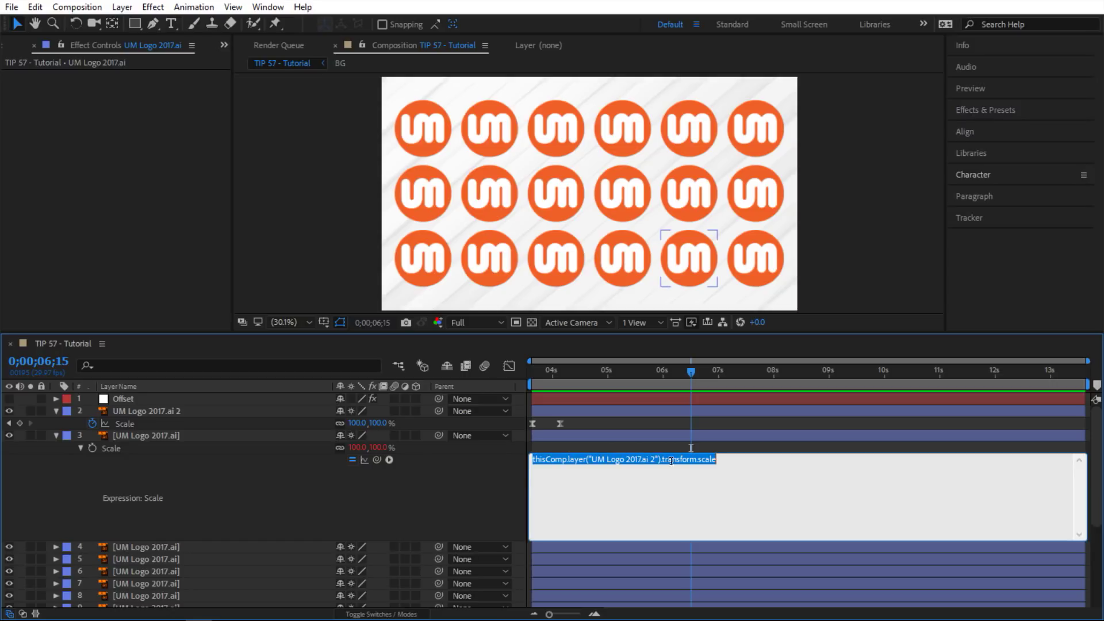
click(656, 459)
drag(657, 458, 588, 459)
key(BackSpace)
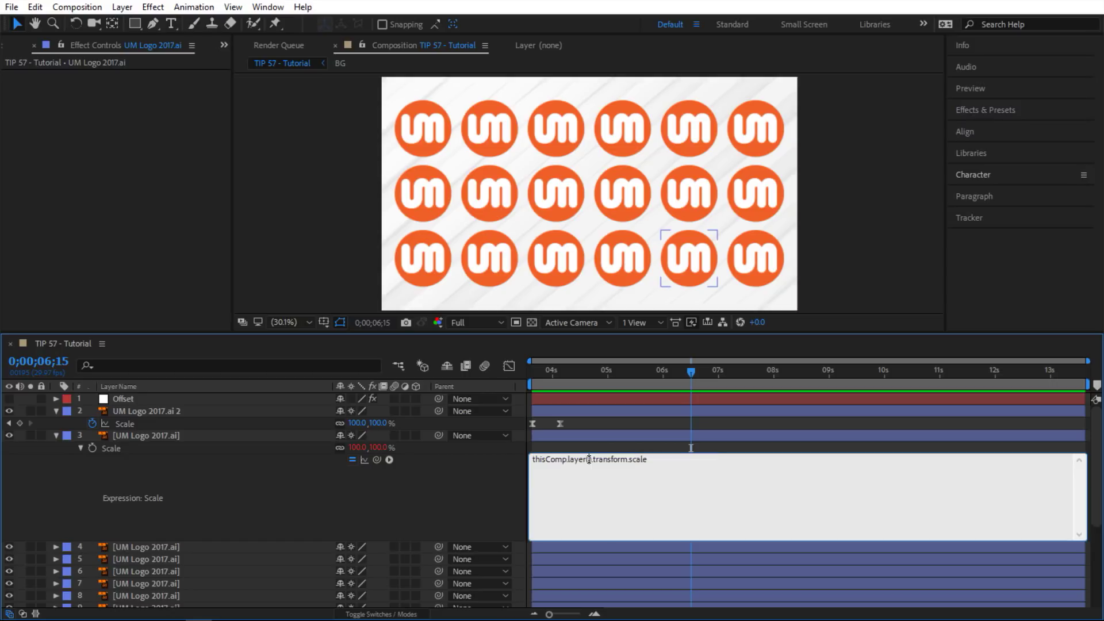
text(2)
click(440, 498)
drag(556, 374, 579, 381)
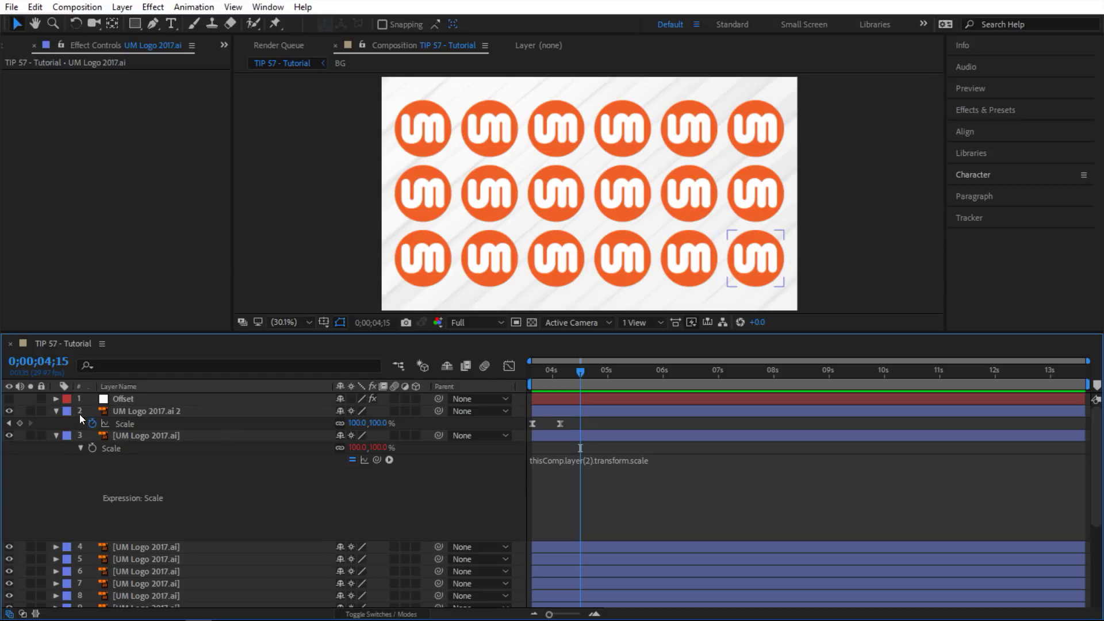
Delete the 2 from layer(2) in the Scale expression
click(589, 460)
click(592, 458)
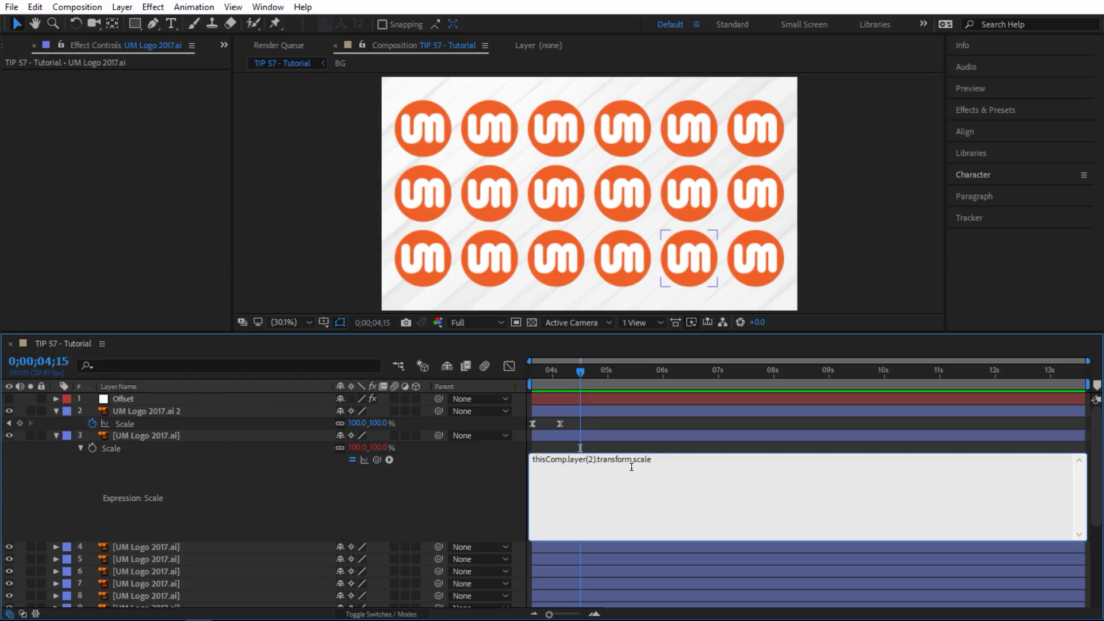
key(BackSpace)
Make layer 3's Scale expression thisComp.layer(index - 1).transform.scale and scrub to check
text(index)
click(497, 503)
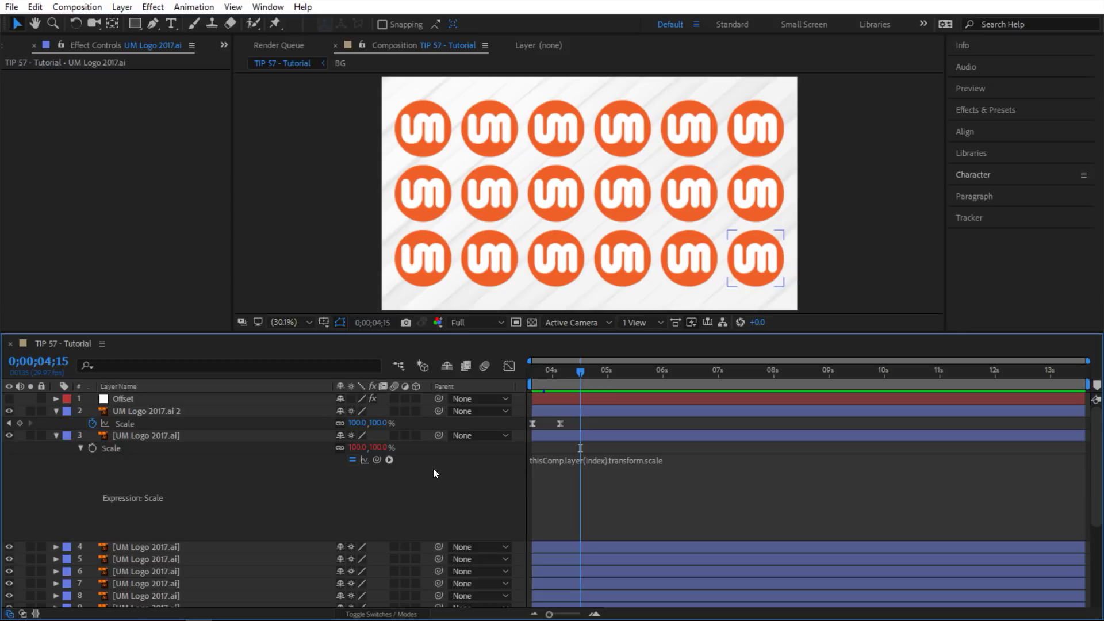
click(602, 460)
click(605, 460)
text(-)
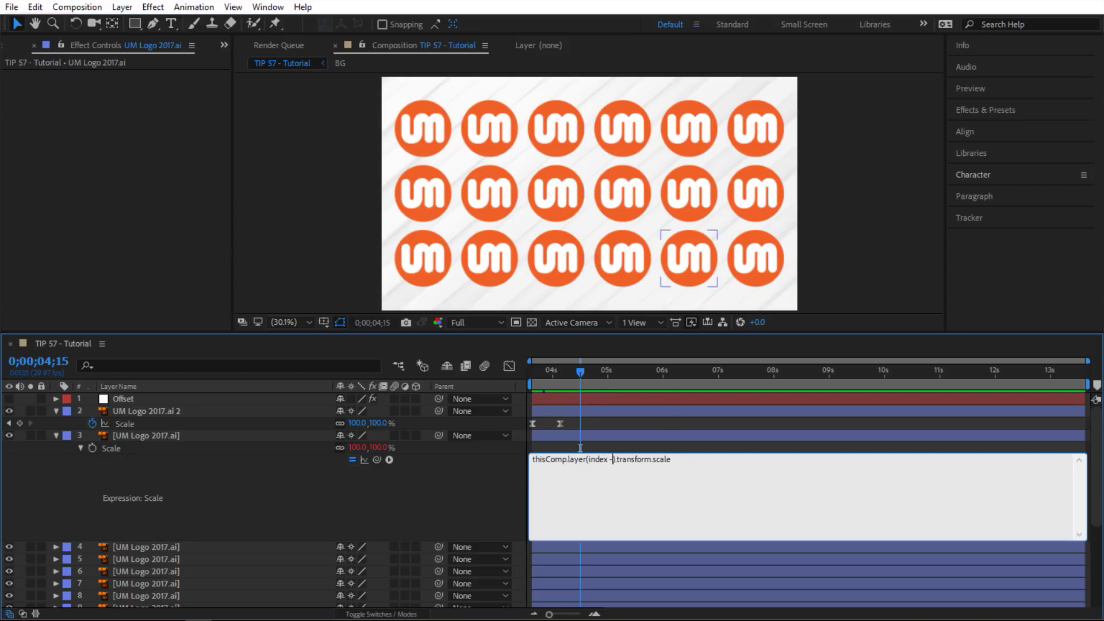
text( 1)
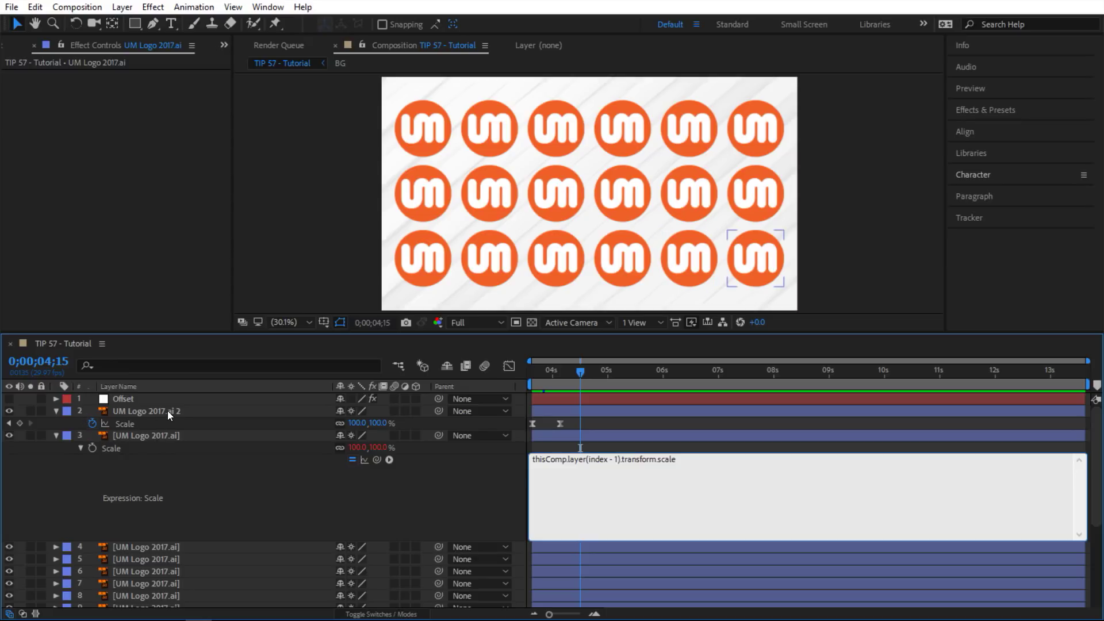
click(311, 490)
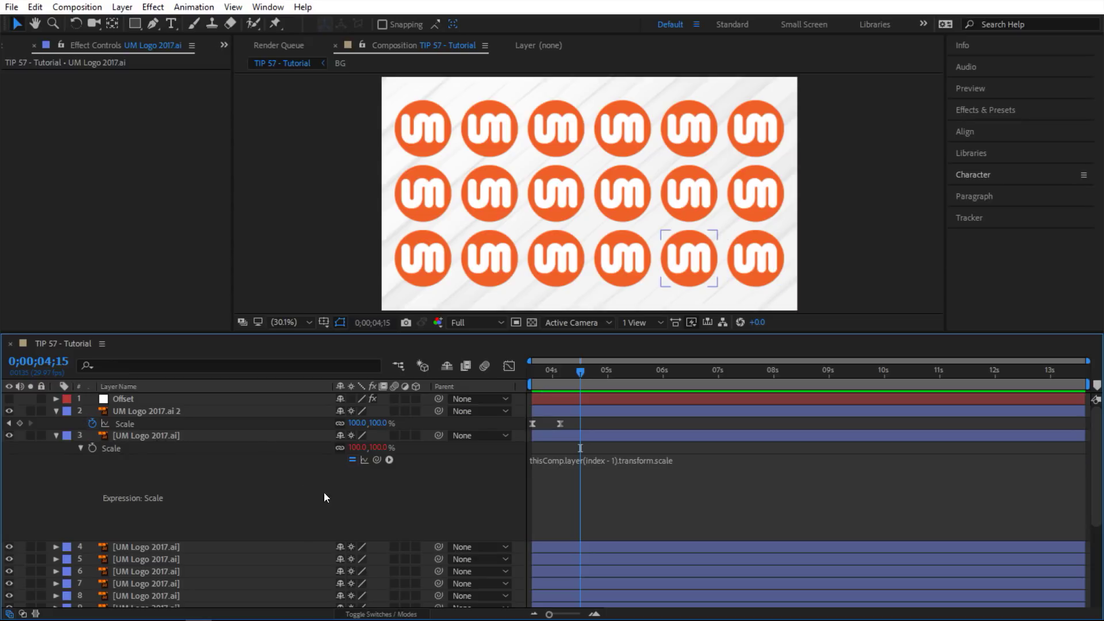
mouse_move(562, 370)
mouse_down()
mouse_move(529, 374)
mouse_move(562, 377)
mouse_up()
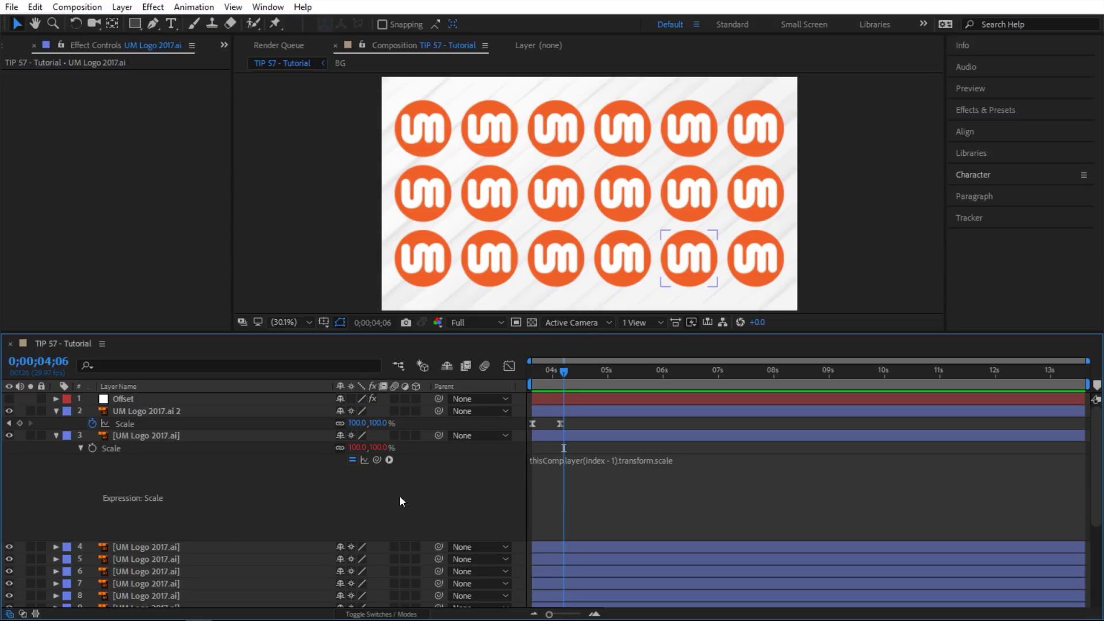
Append .valueAtTime(time - .1) to layer 3's Scale expression and scrub back to see the lag
click(704, 462)
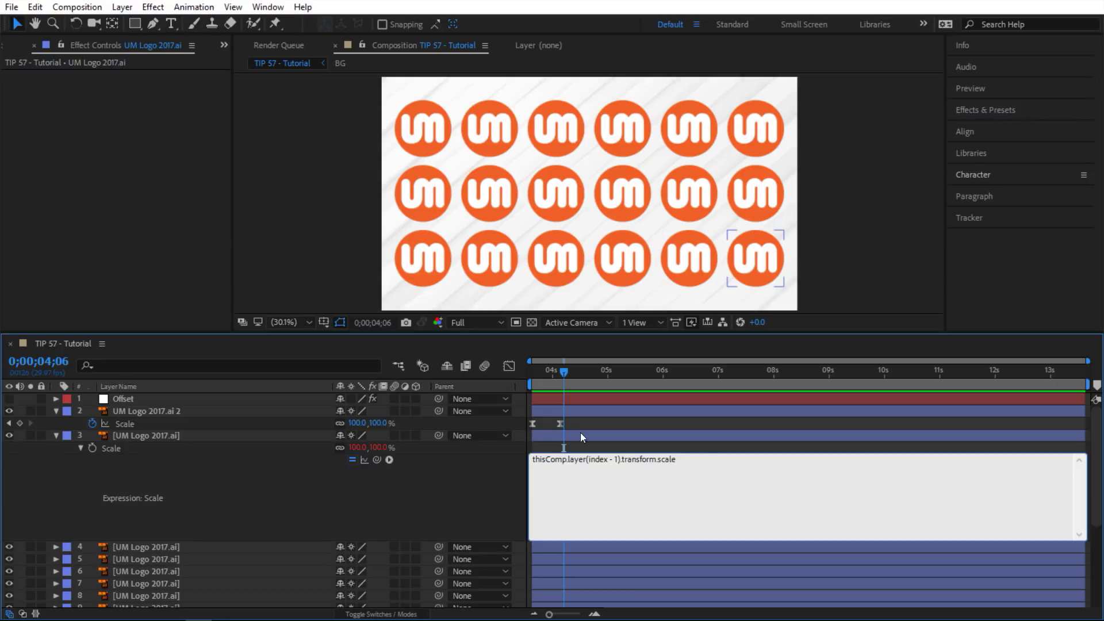
text(.valueAtTime())
key(Left)
text(time - .1)
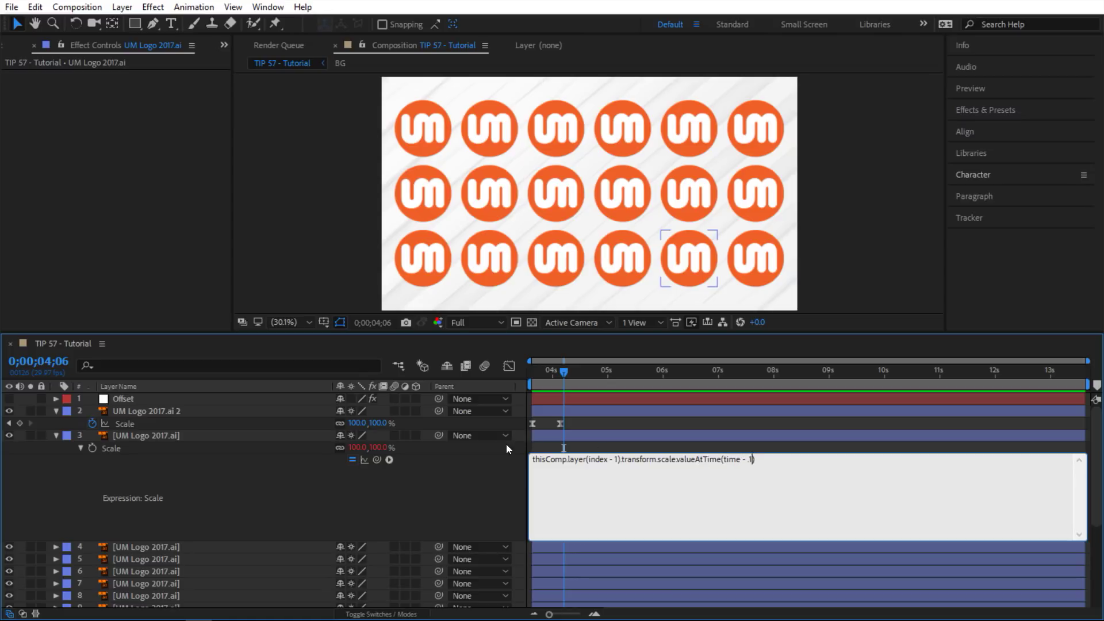
click(489, 453)
mouse_move(563, 374)
mouse_down()
mouse_move(536, 374)
mouse_move(546, 374)
mouse_up()
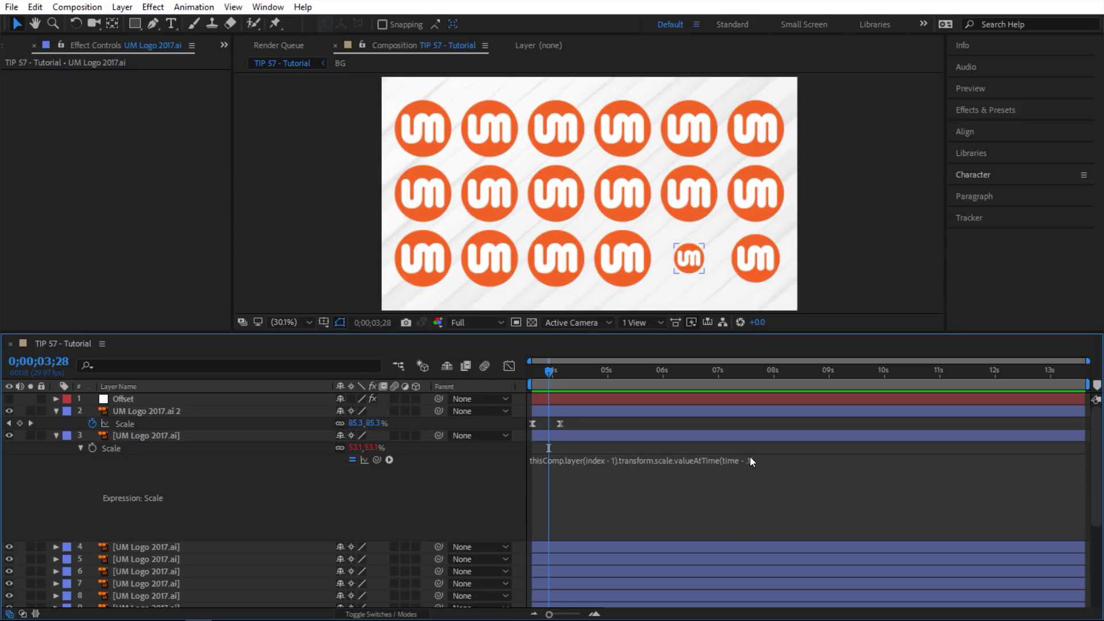
Add an offset variable linked to the Offset slider and use valueAtTime(time - offset)
click(150, 399)
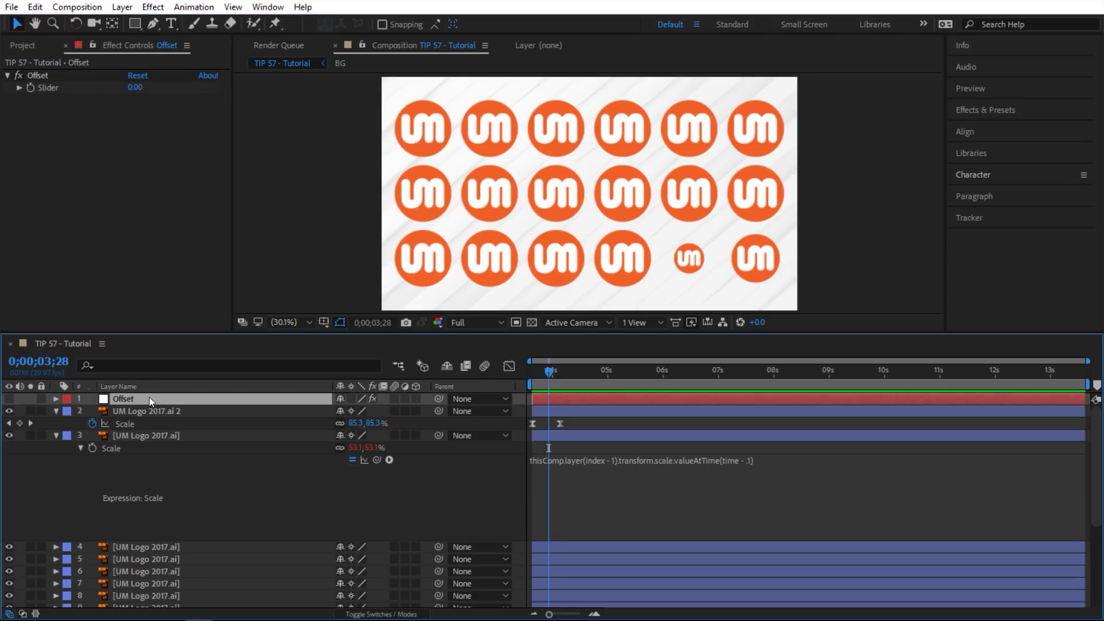
click(534, 460)
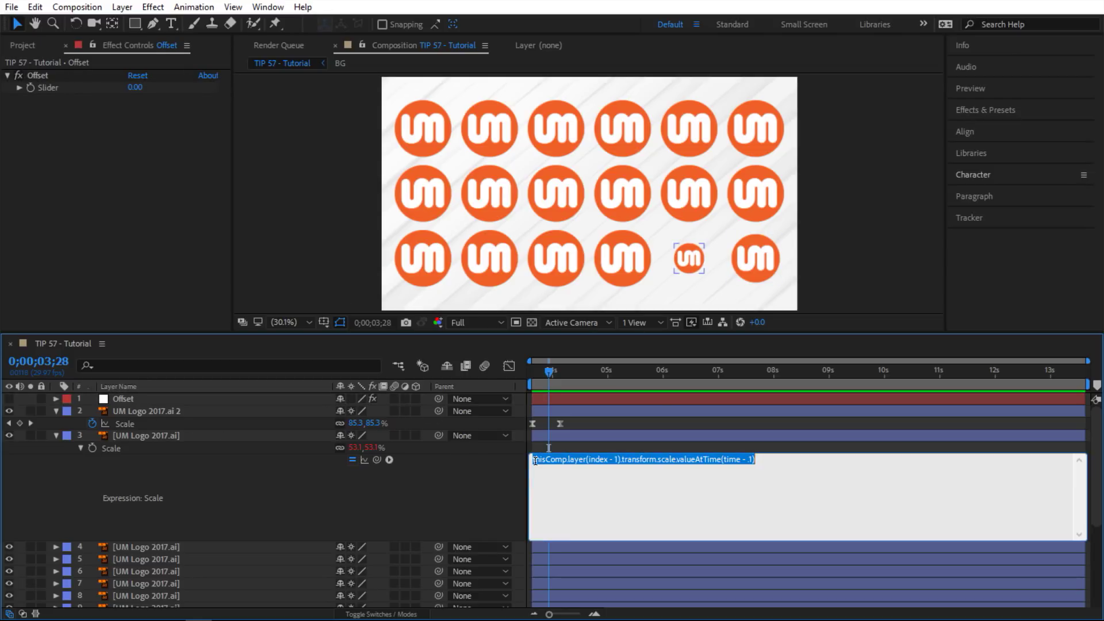
key(Return)
key(Return)
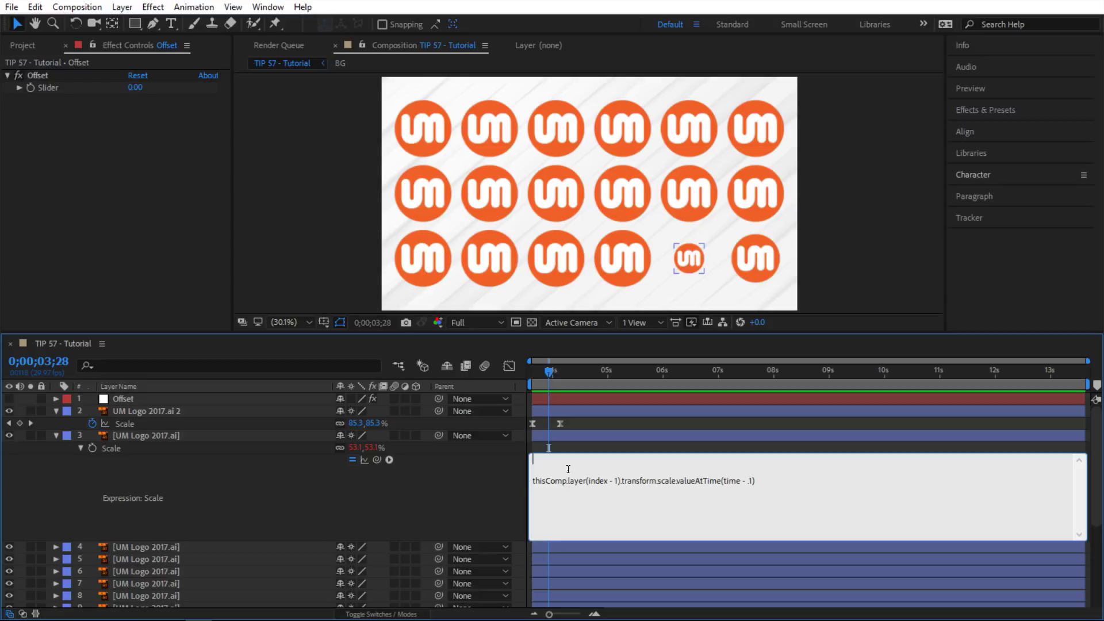
text(offset =)
drag(382, 460, 43, 87)
text(;)
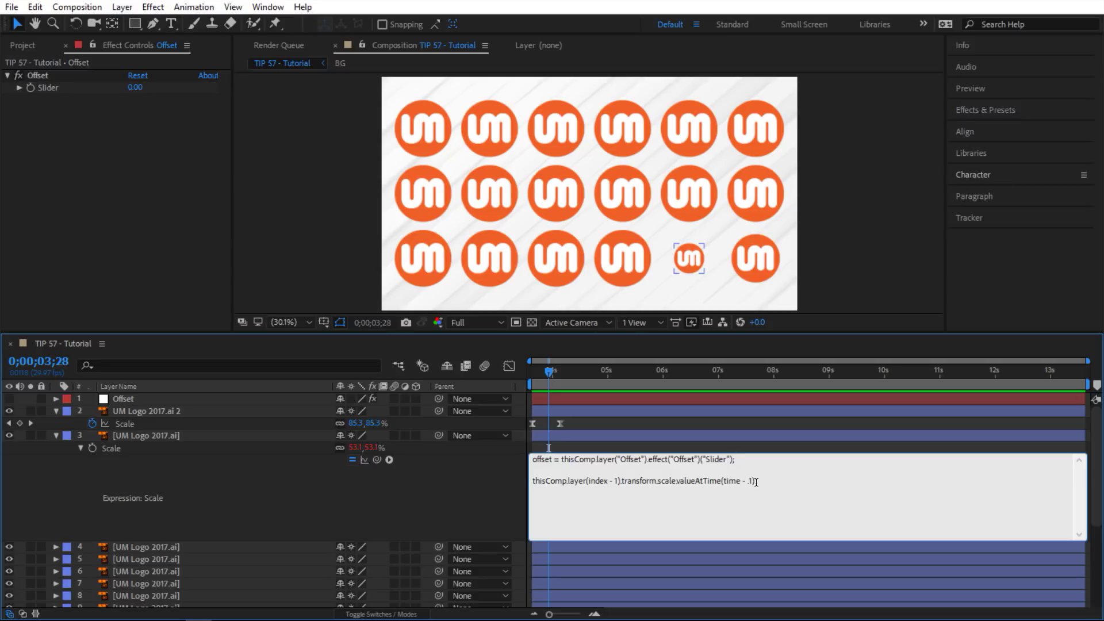
key(BackSpace)
key(BackSpace)
text(offset)
click(813, 471)
click(347, 280)
click(468, 475)
mouse_move(553, 375)
mouse_down()
mouse_move(533, 377)
mouse_move(549, 382)
mouse_up()
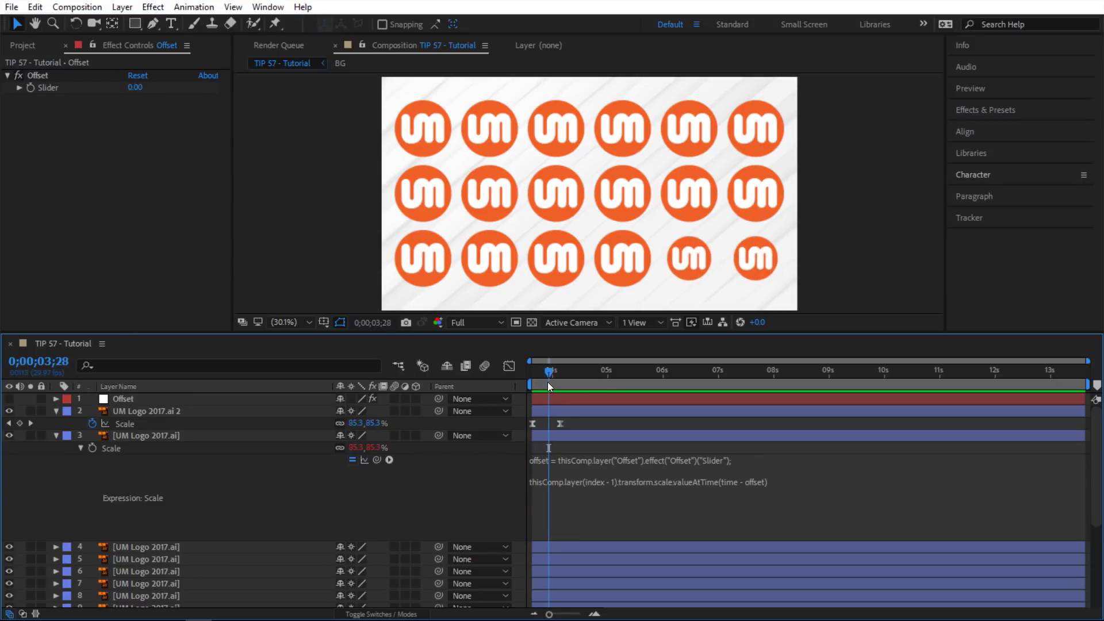
Set the Offset slider to 0.1 and scrub to compare the staggered logo scales
click(132, 87)
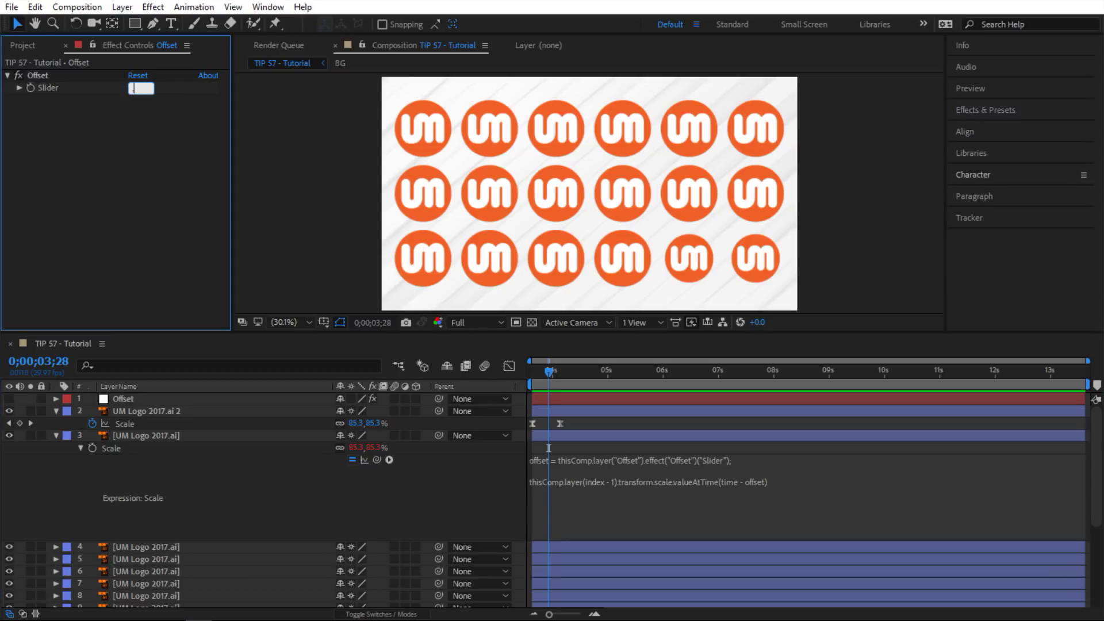
text(0.1)
key(Return)
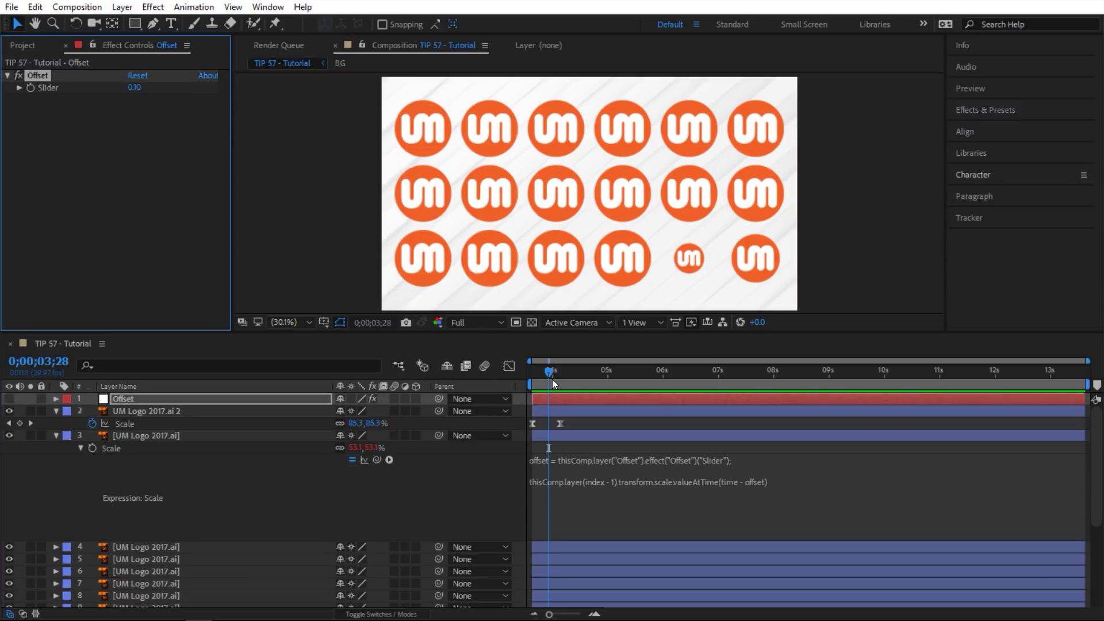
mouse_move(552, 378)
mouse_down()
mouse_move(542, 376)
mouse_move(552, 380)
mouse_up()
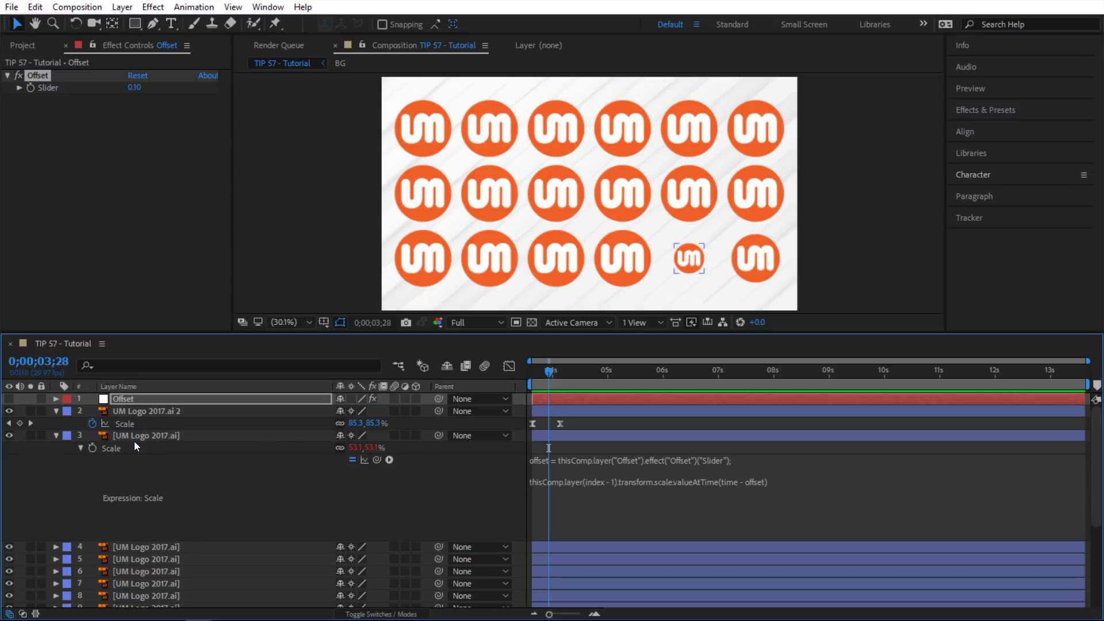
Copy only layer 3's Scale expression and paste it onto the Scale of layers 4–19
right_click(109, 449)
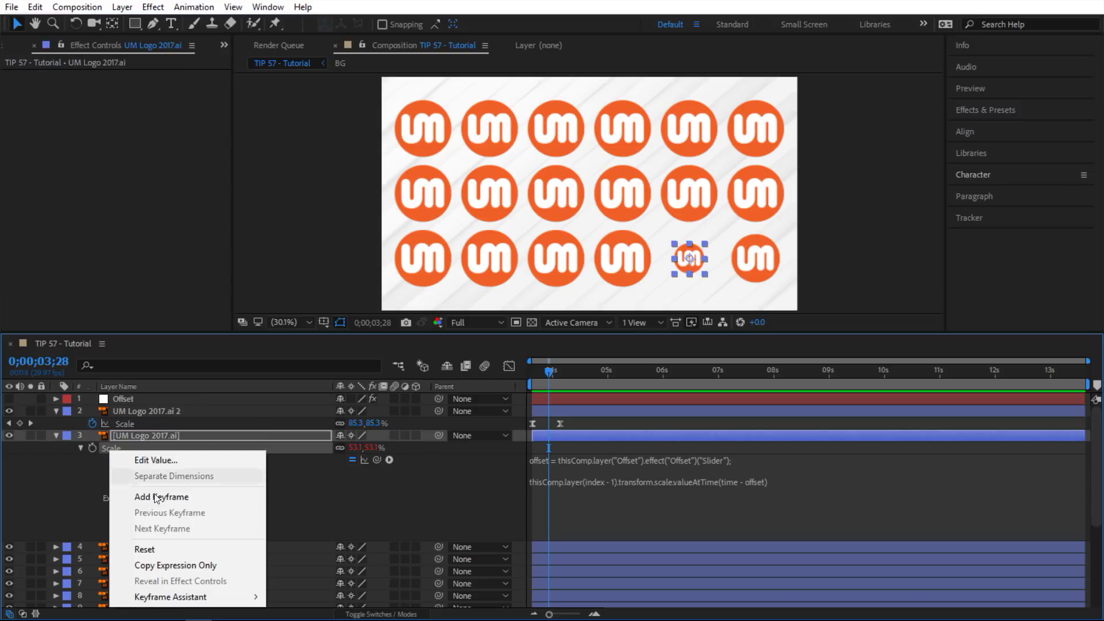
click(188, 563)
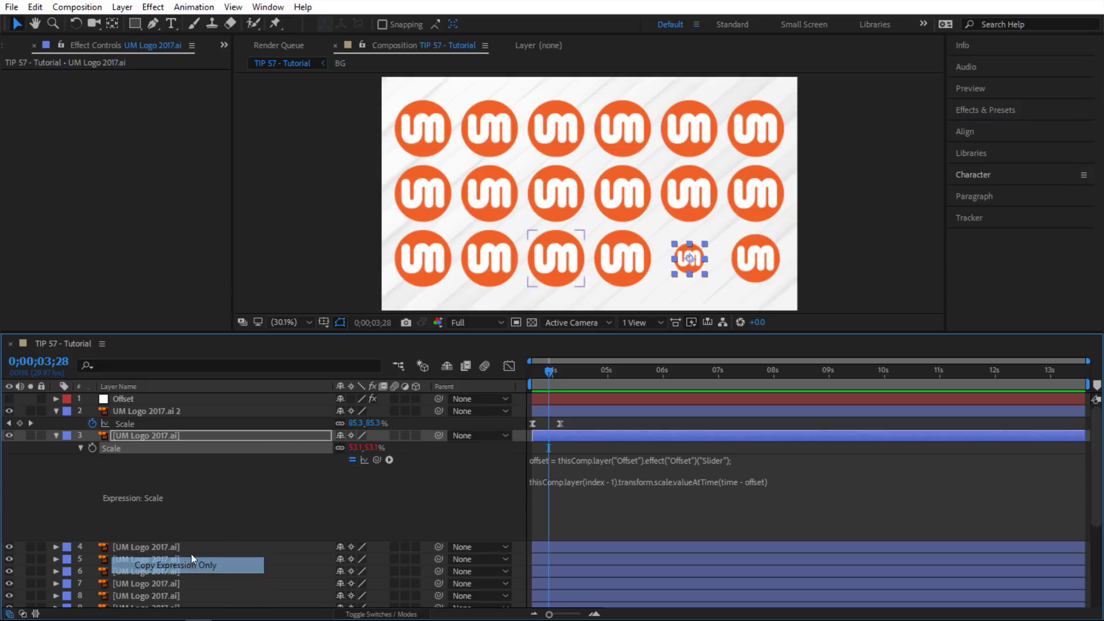
key(s)
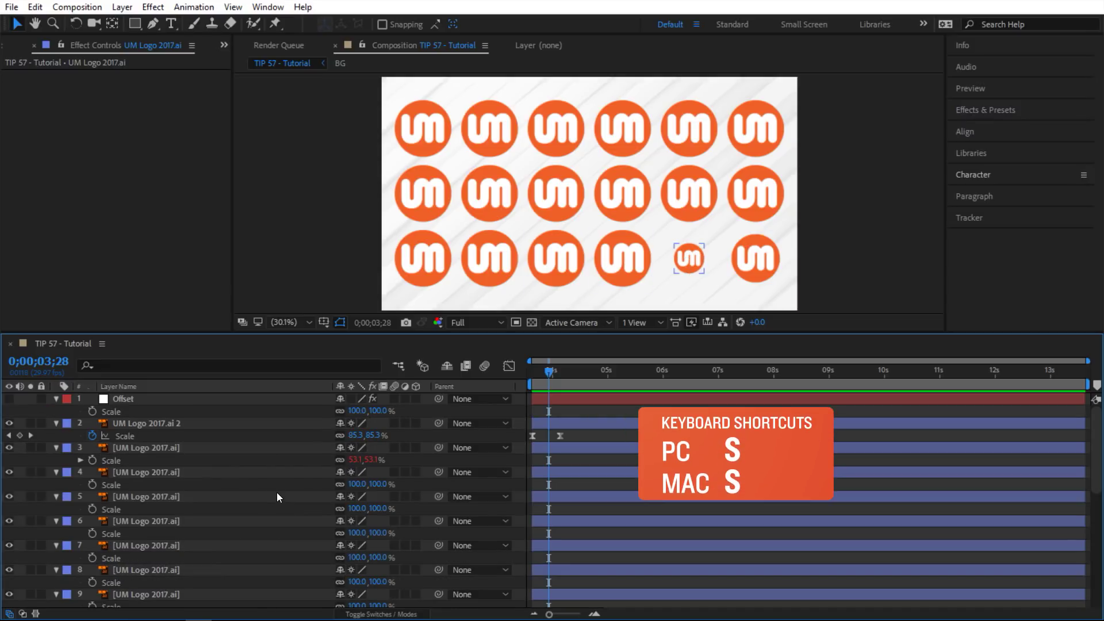
click(213, 518)
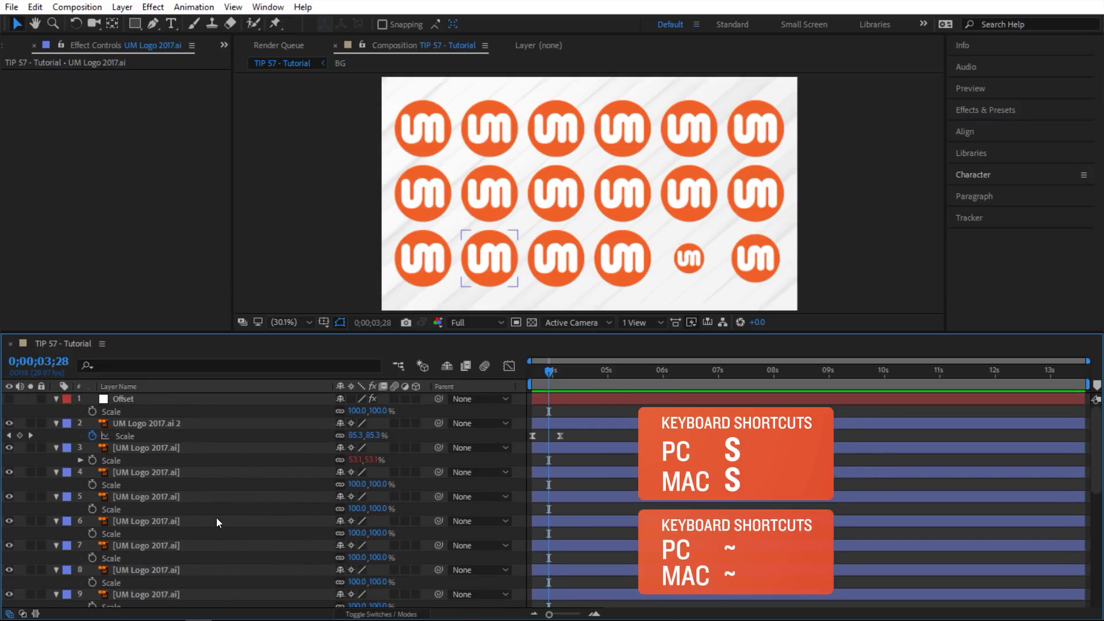
key(grave)
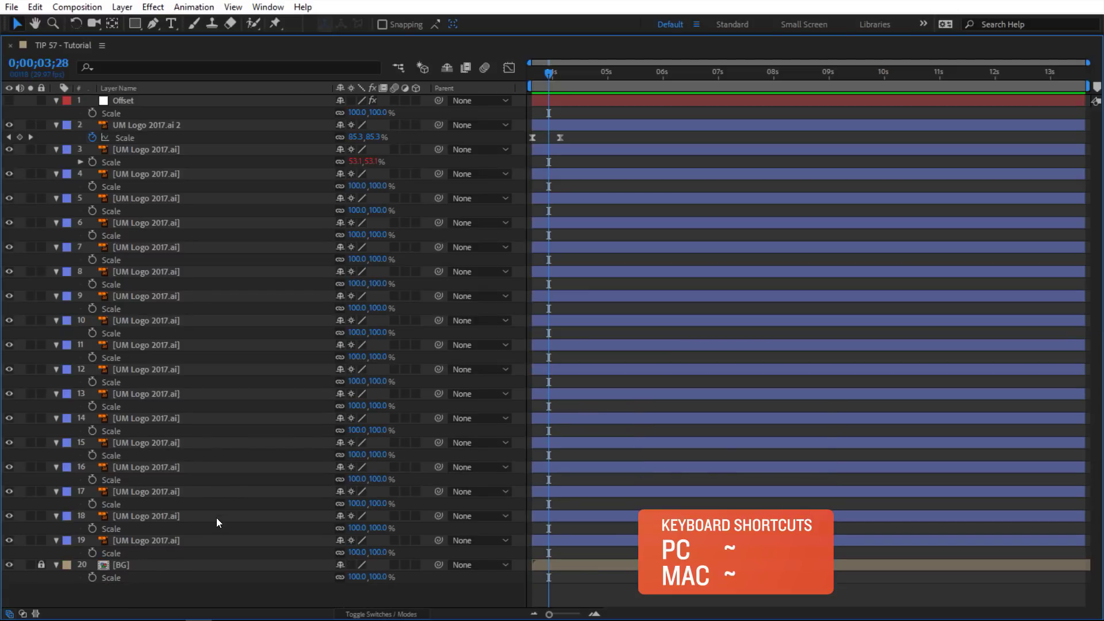
click(56, 100)
click(56, 113)
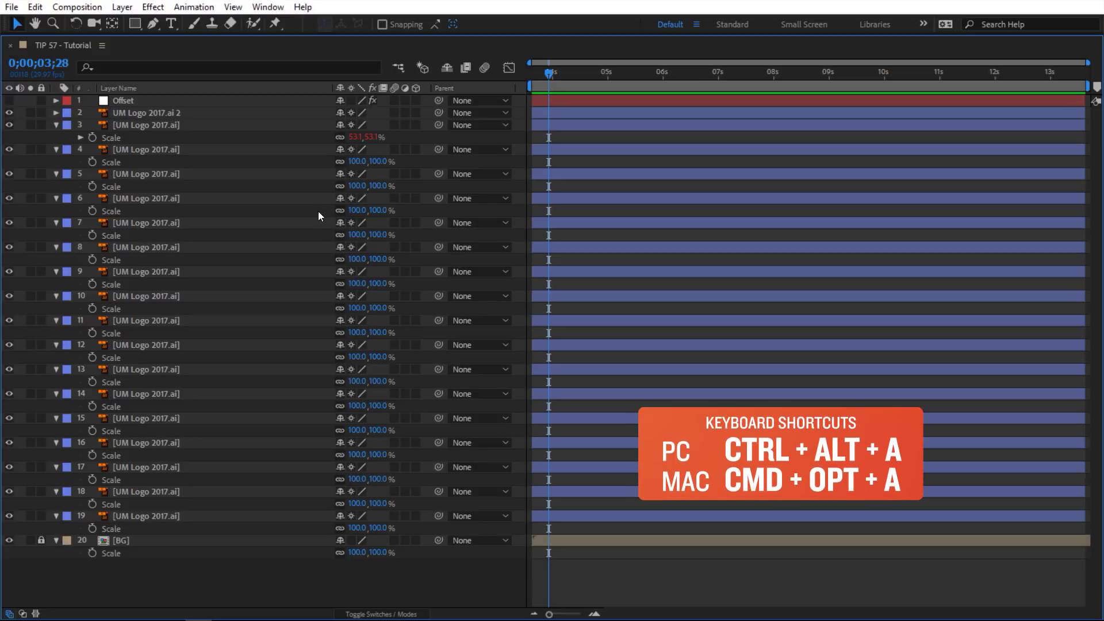
key(ctrl+alt+a)
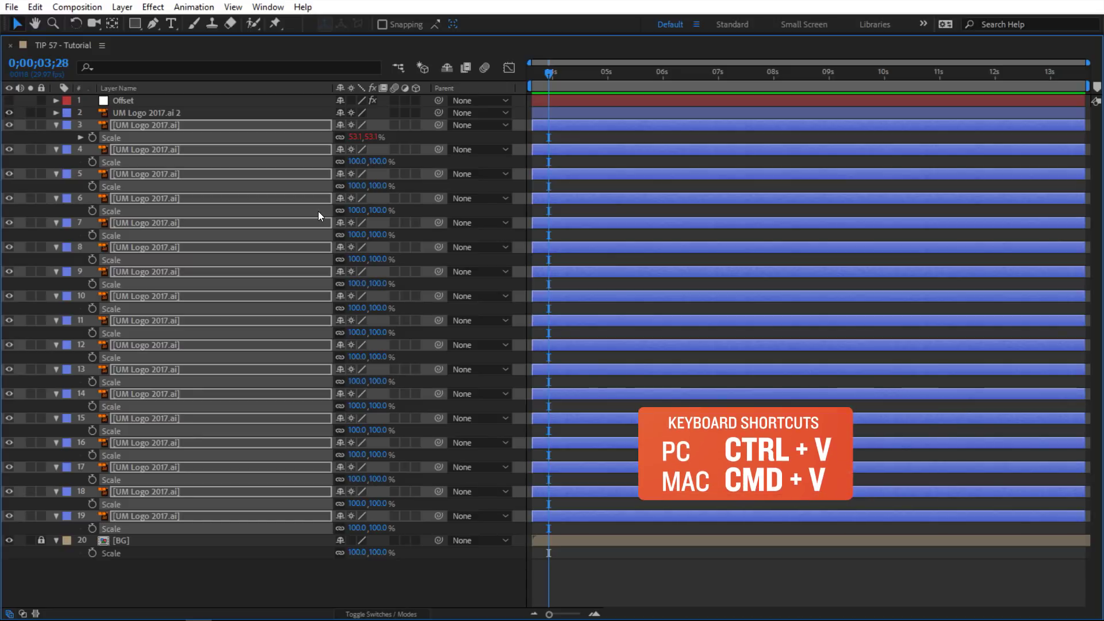
key(ctrl+v)
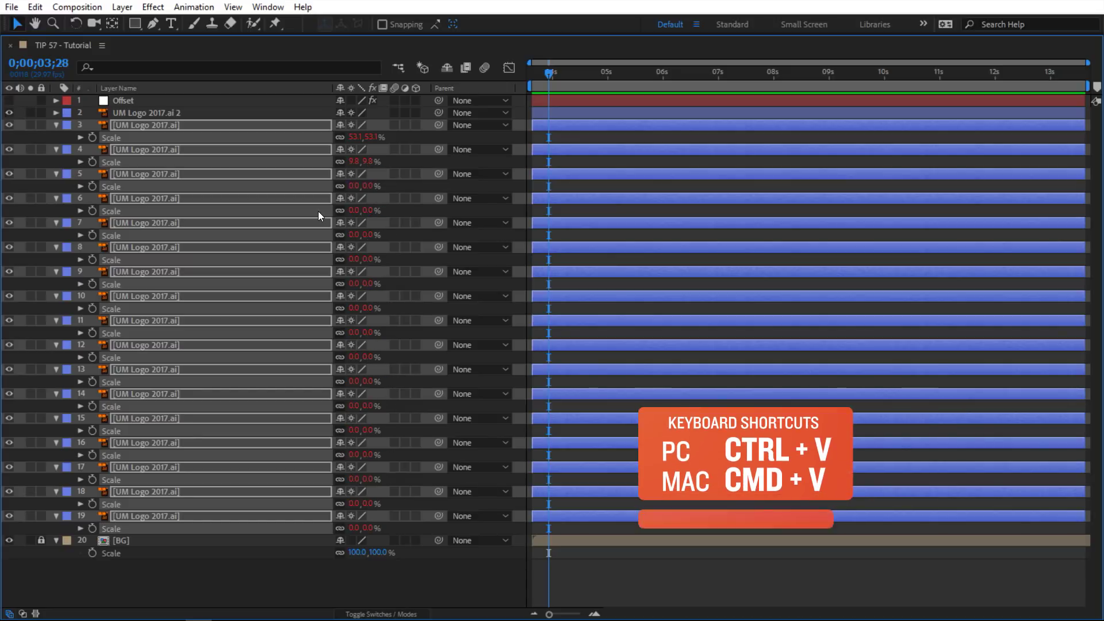
Preview the logos cascading in one after another from the bottom right
key(grave)
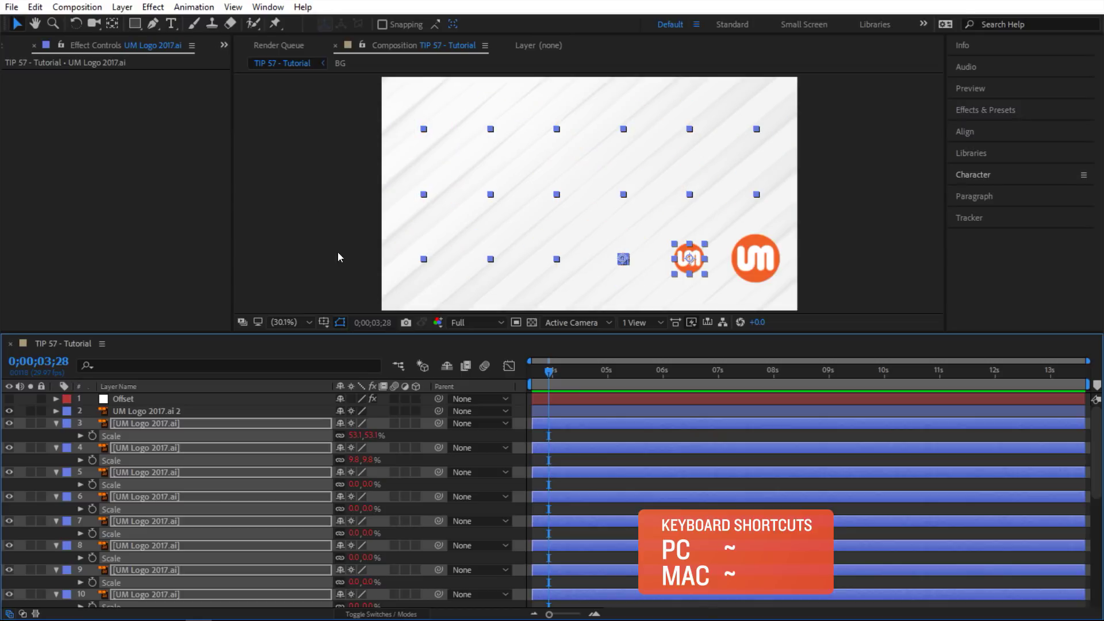
click(532, 373)
key(space)
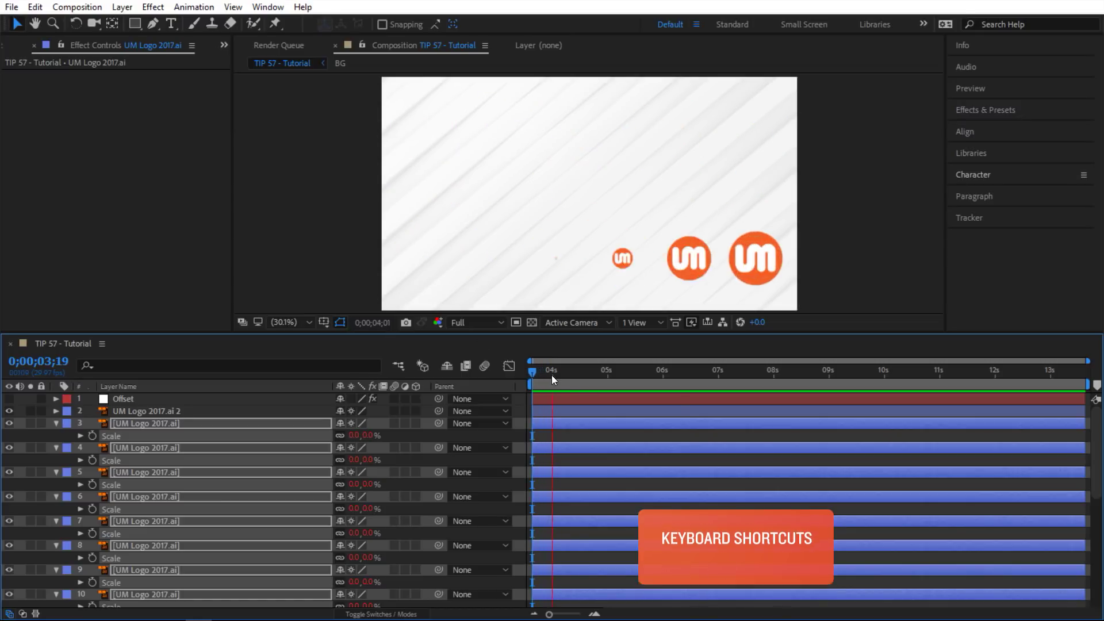
key(space)
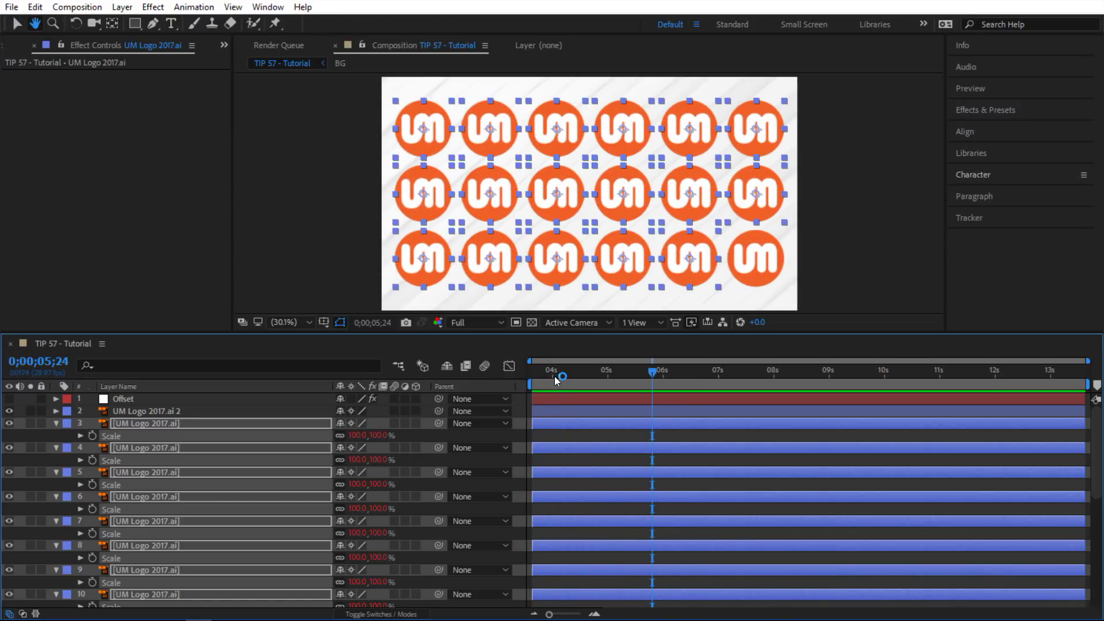
click(547, 430)
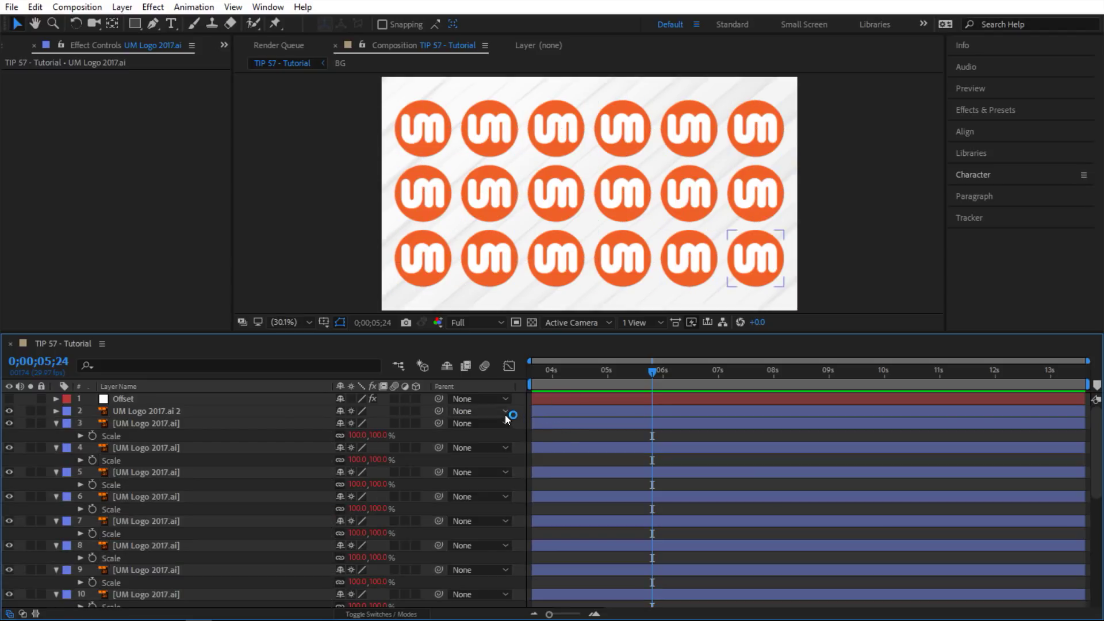
Change the Offset null's slider value to 10
click(223, 399)
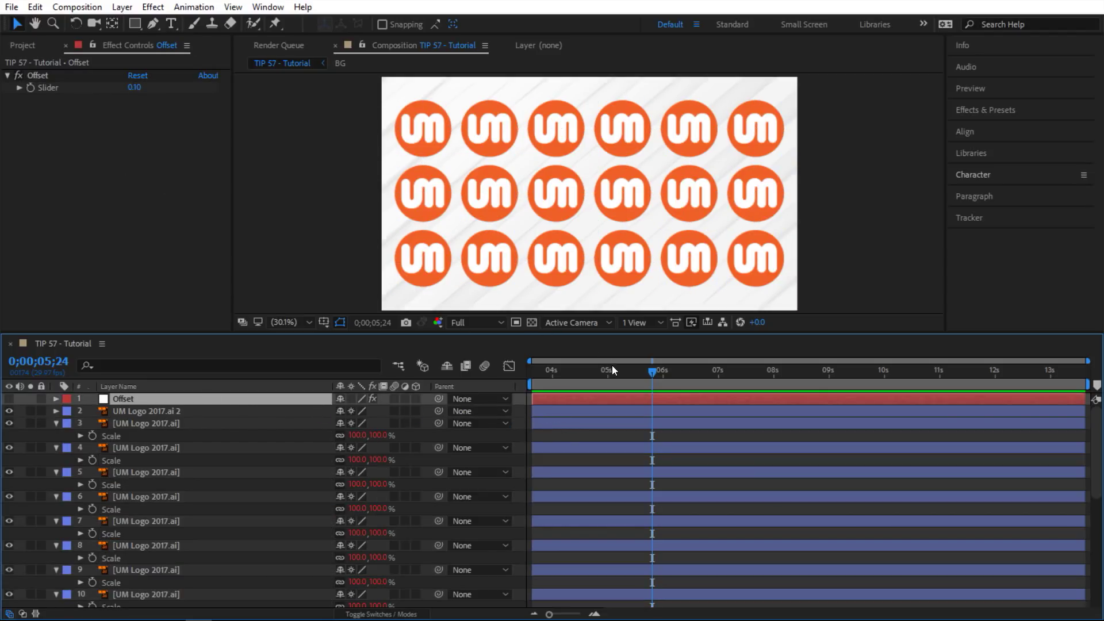
mouse_move(612, 368)
mouse_down()
mouse_move(570, 372)
mouse_move(611, 371)
mouse_up()
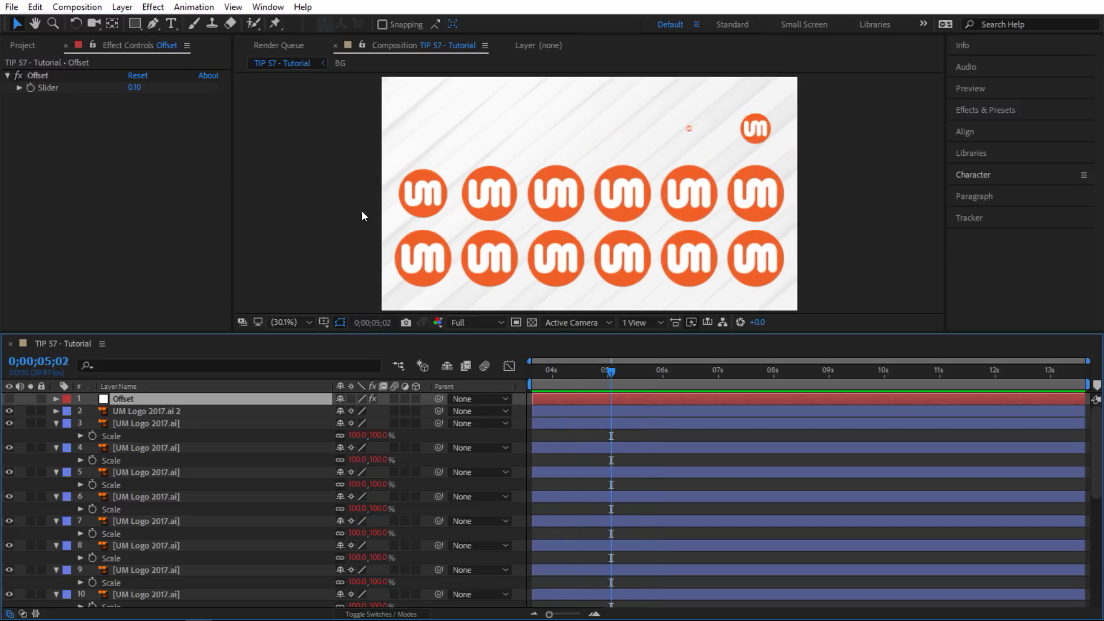
click(136, 86)
text(10)
key(Return)
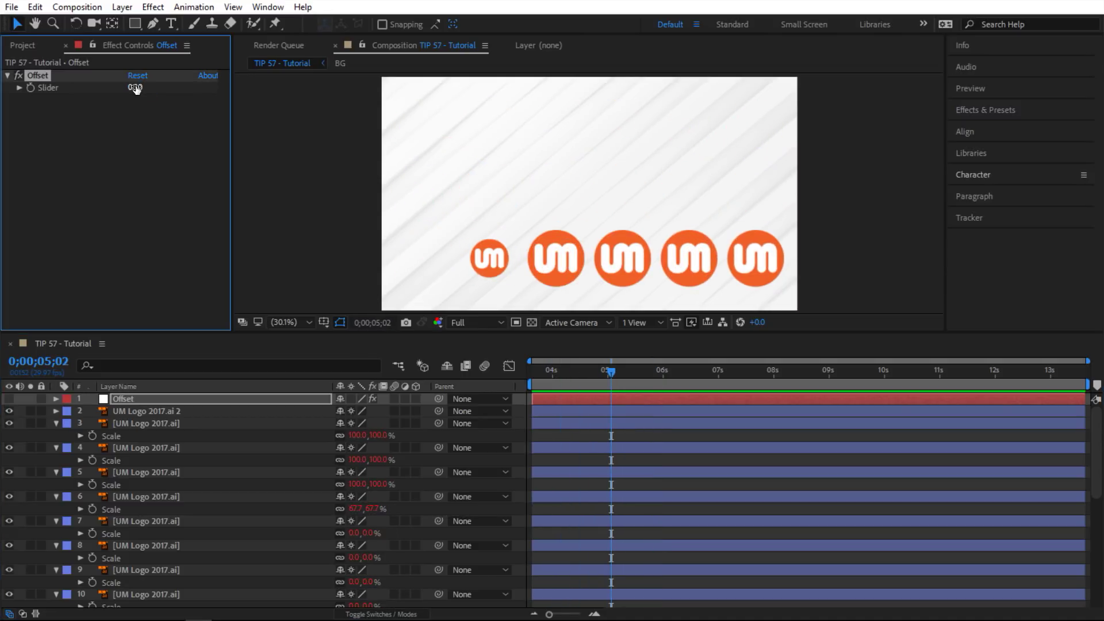